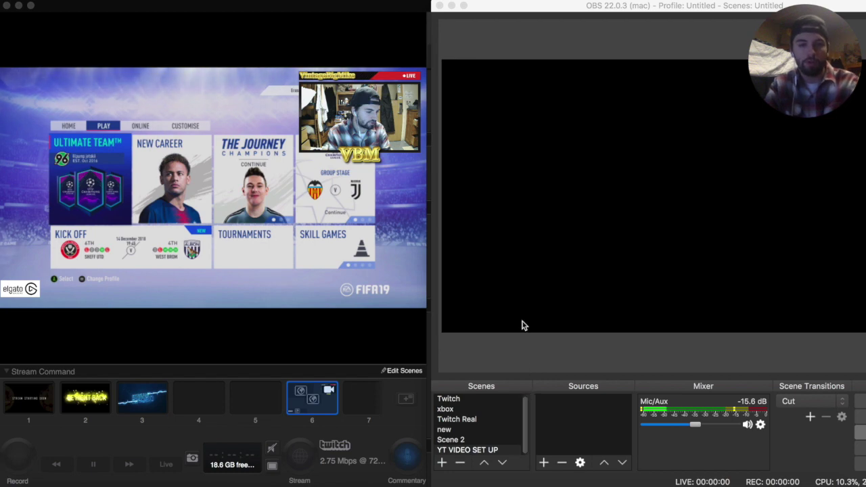
Select the empty YT VIDEO SET UP scene in the Scenes list.
left_click(518, 6)
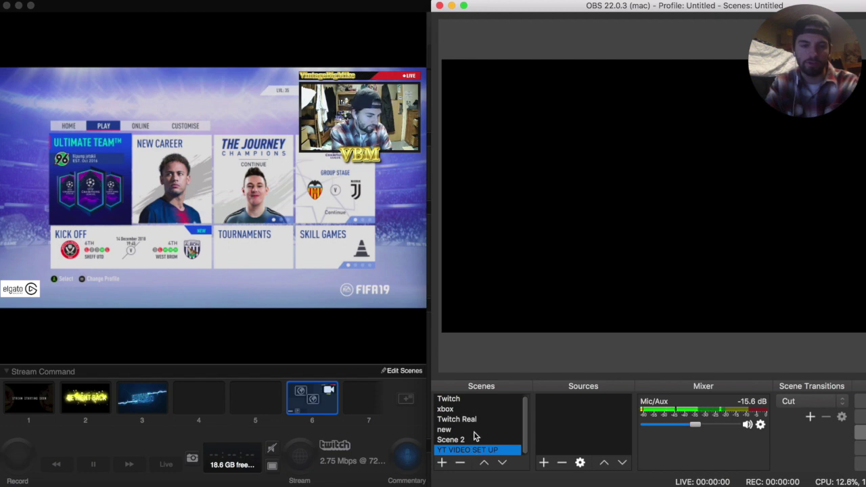
Cancel a stray new-scene dialog and bring up the add-source menu for YT VIDEO SET UP.
left_click(442, 462)
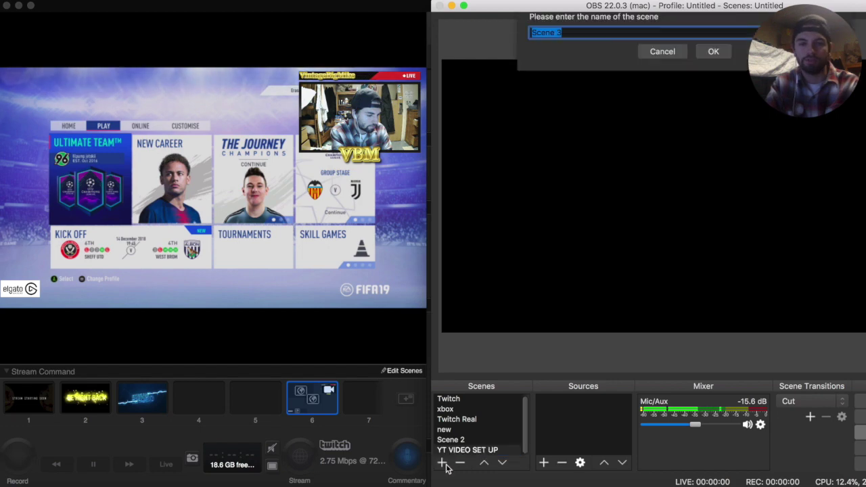
left_click(660, 65)
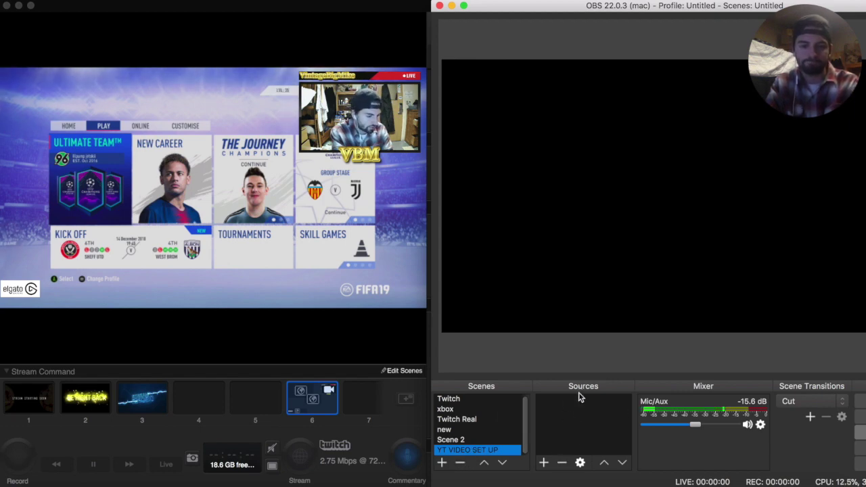
left_click(544, 460)
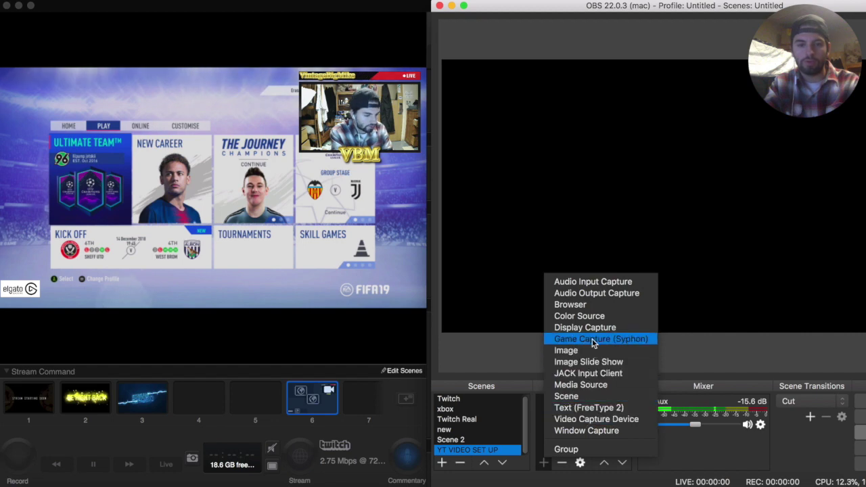
Add the existing ELGATO TUTORIAL display capture to the YT VIDEO SET UP scene.
left_click(590, 329)
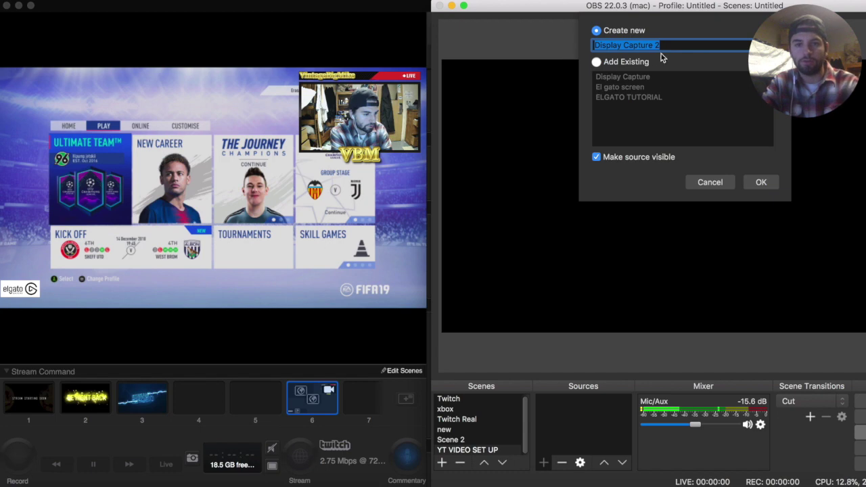
left_click(598, 62)
left_click(617, 98)
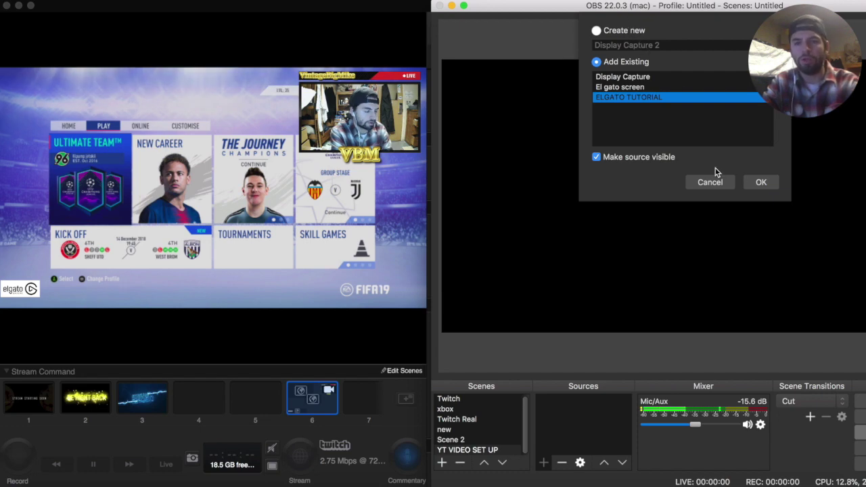
left_click(764, 182)
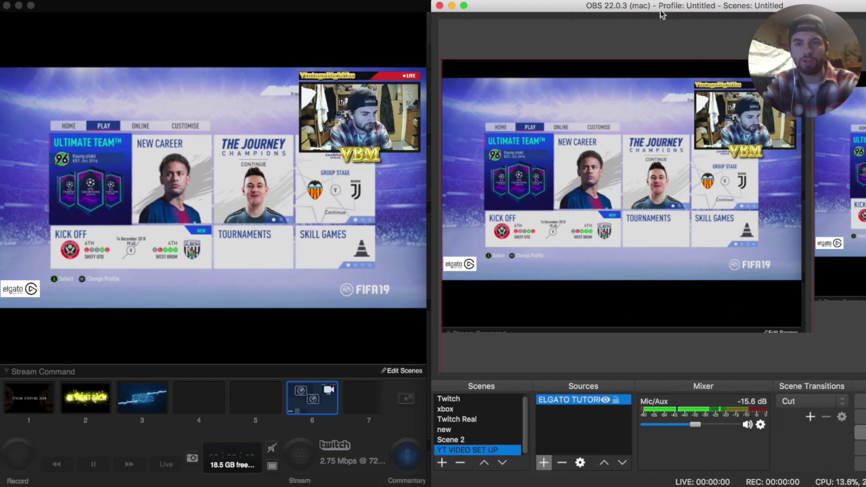
left_click_drag(658, 15, 681, 8)
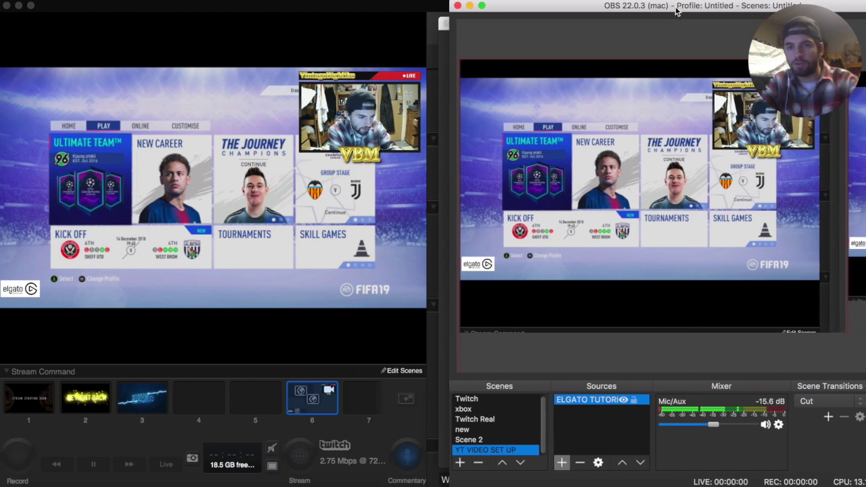
left_click_drag(681, 8, 247, 13)
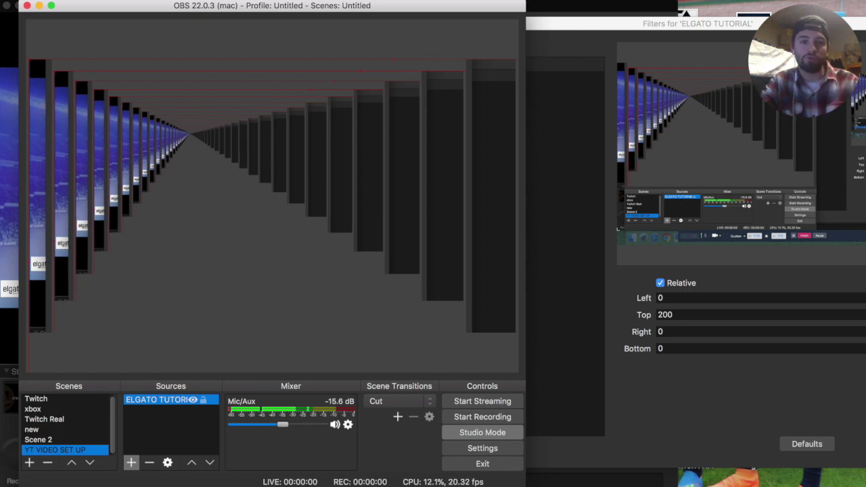
left_click_drag(247, 14, 659, 3)
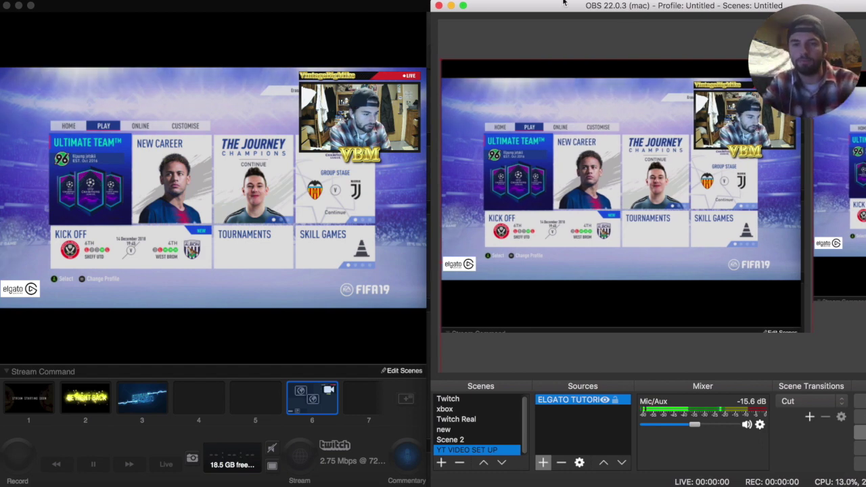
Open the ELGATO TUTORIAL source's filters and remove its old crop filter.
right_click(570, 402)
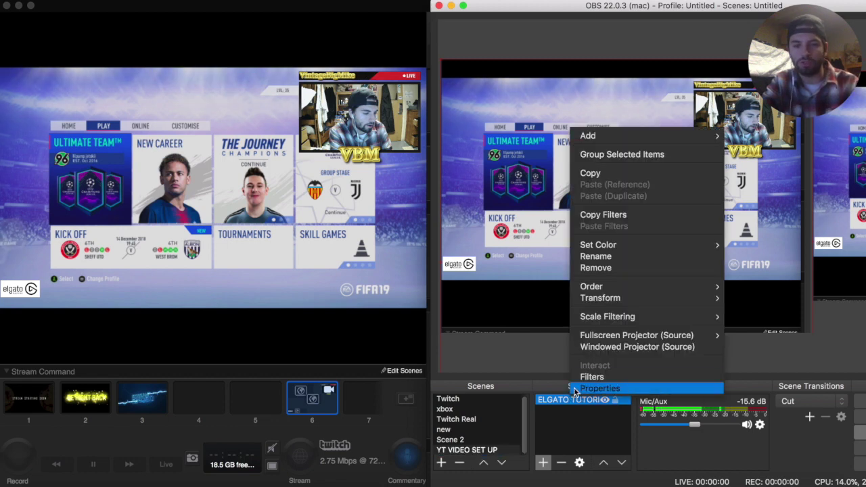
mouse_move(606, 298)
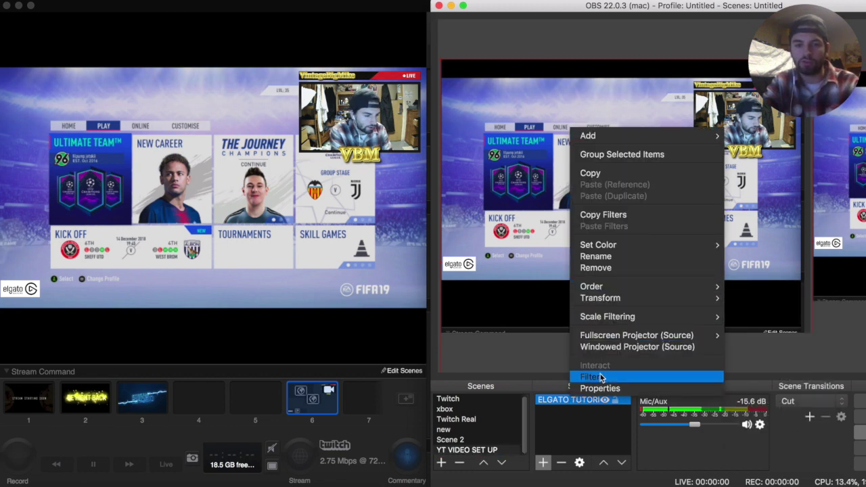
left_click(600, 381)
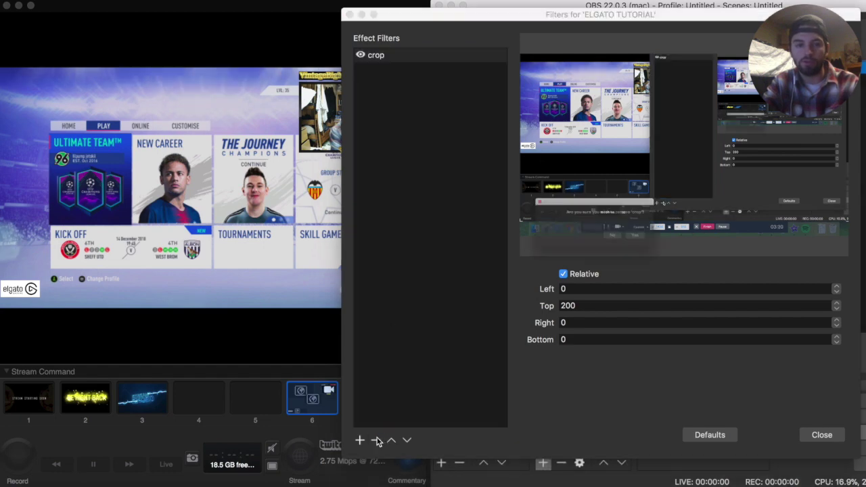
left_click(666, 248)
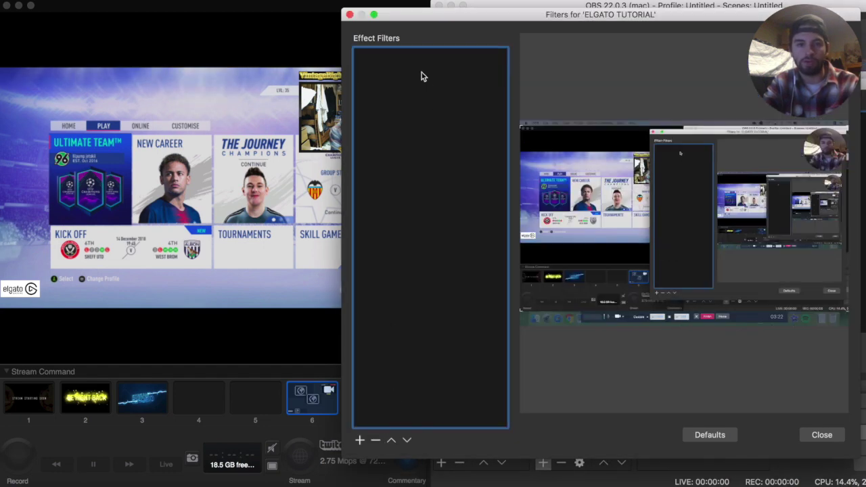
left_click_drag(501, 18, 613, 8)
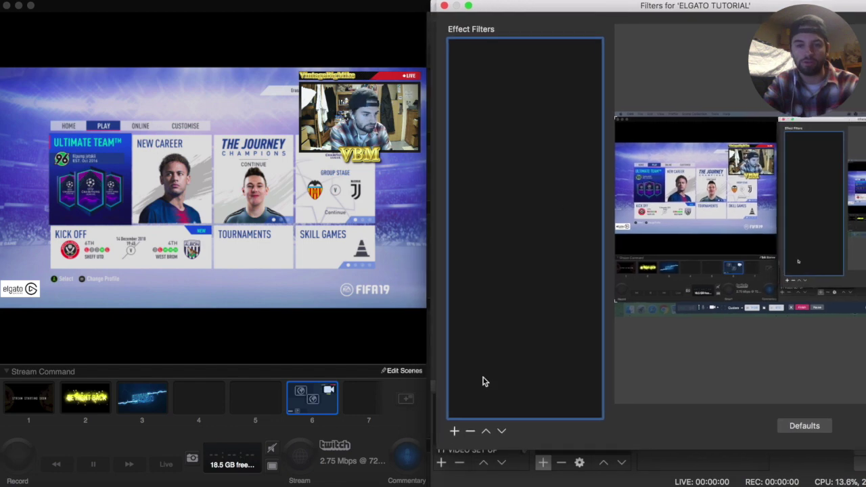
Add a new Crop/Pad filter named CROP to the ELGATO TUTORIAL source.
left_click(454, 430)
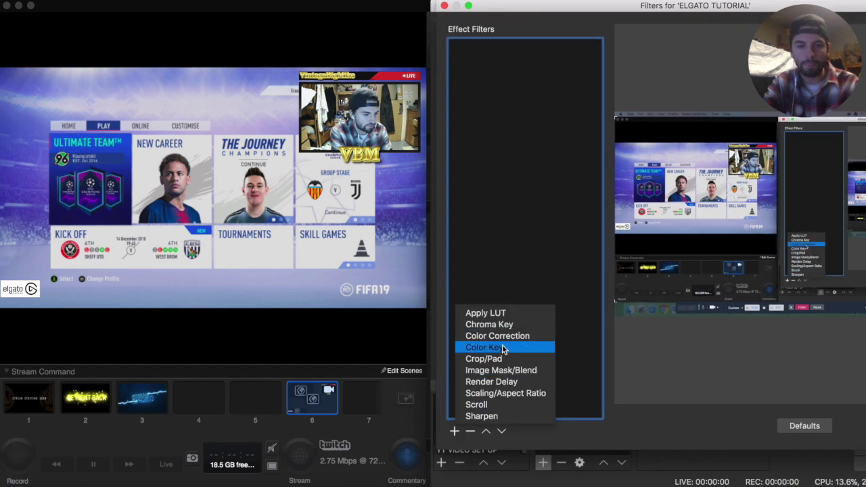
left_click(483, 359)
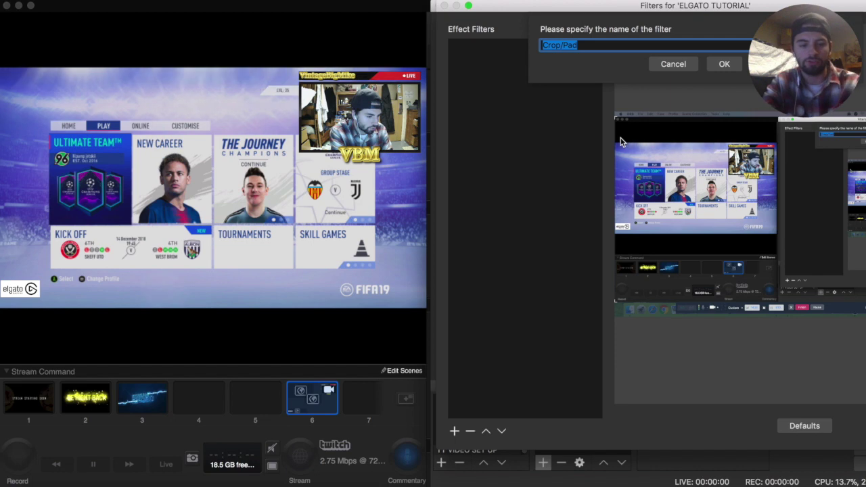
type("CROP")
key("Return")
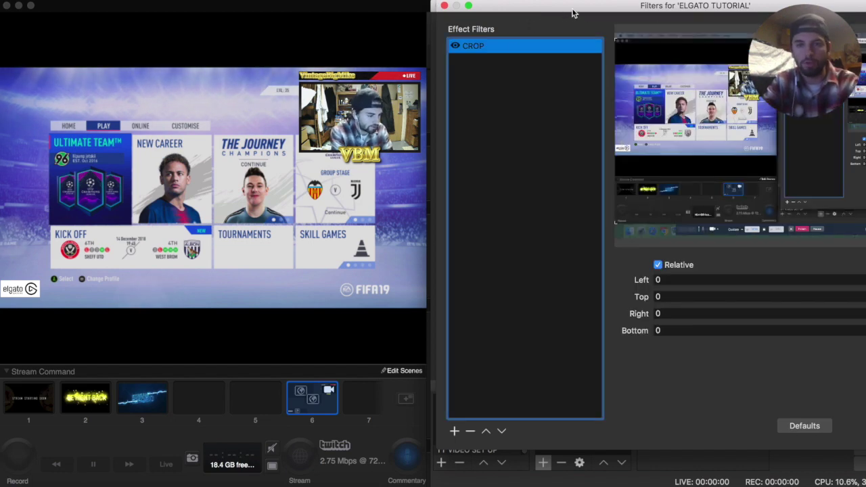
Set the CROP filter's Top value to 275, after first trying 200.
left_click_drag(573, 11, 568, 9)
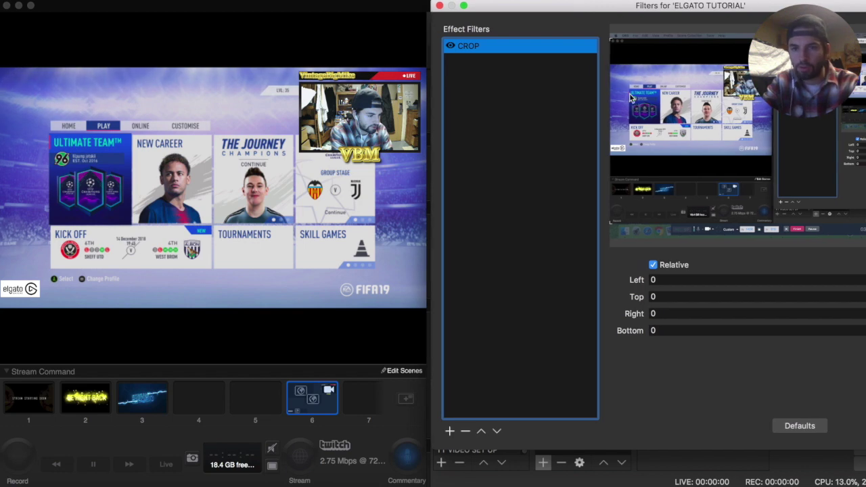
left_click(680, 291)
left_click_drag(662, 295, 644, 293)
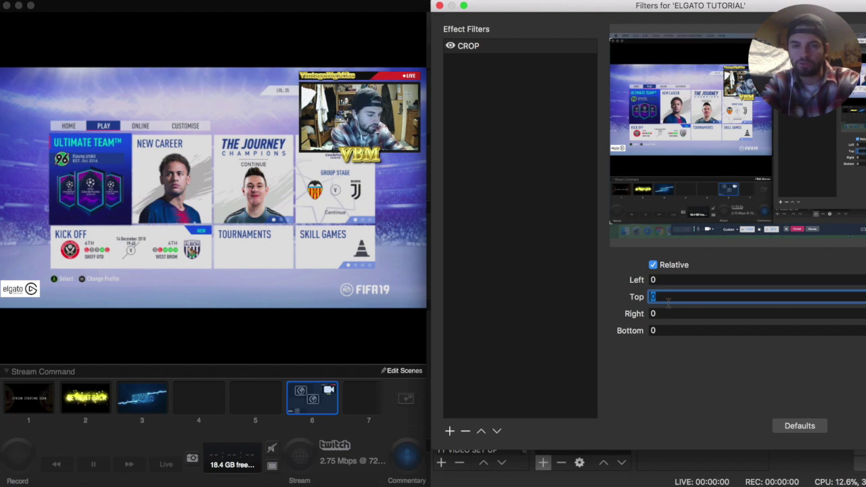
type("200")
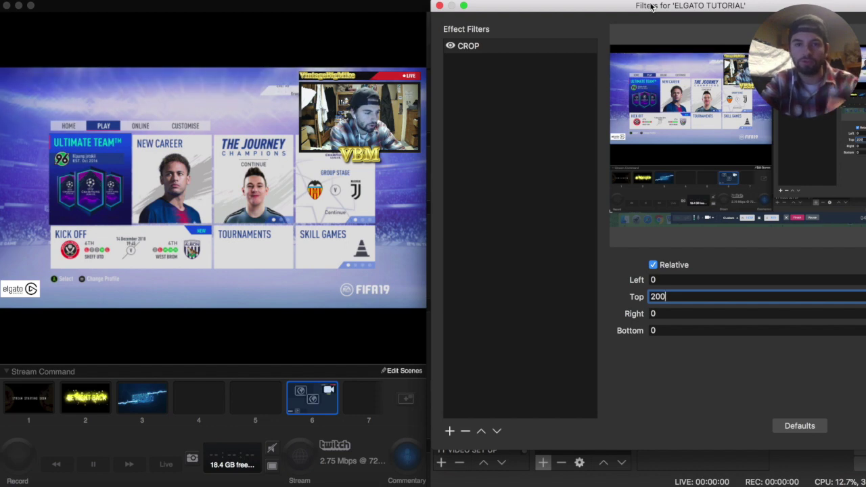
left_click_drag(665, 7, 481, 7)
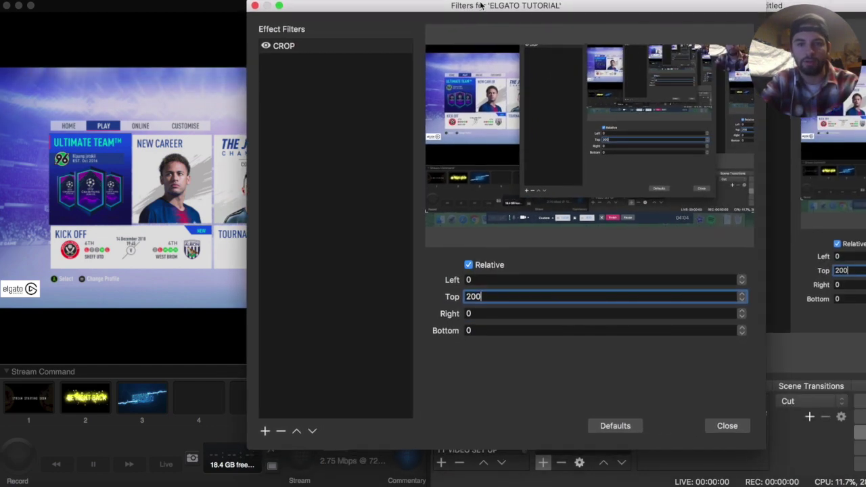
left_click(741, 293)
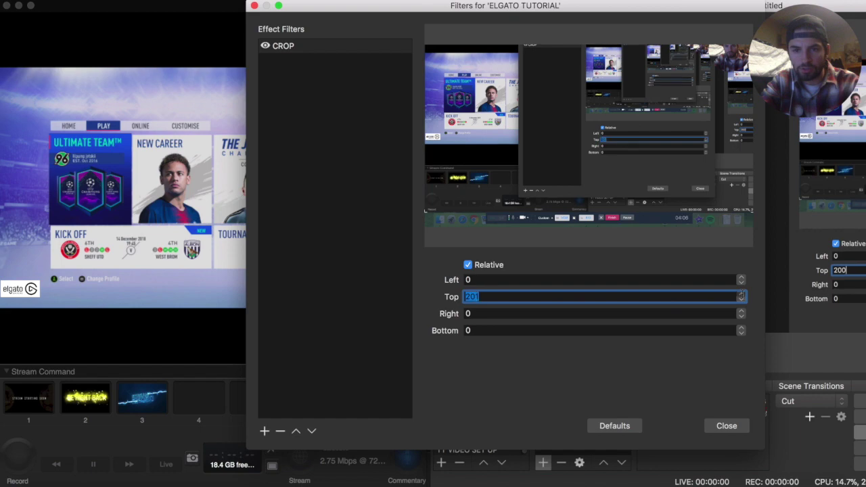
left_click_drag(741, 295, 742, 295)
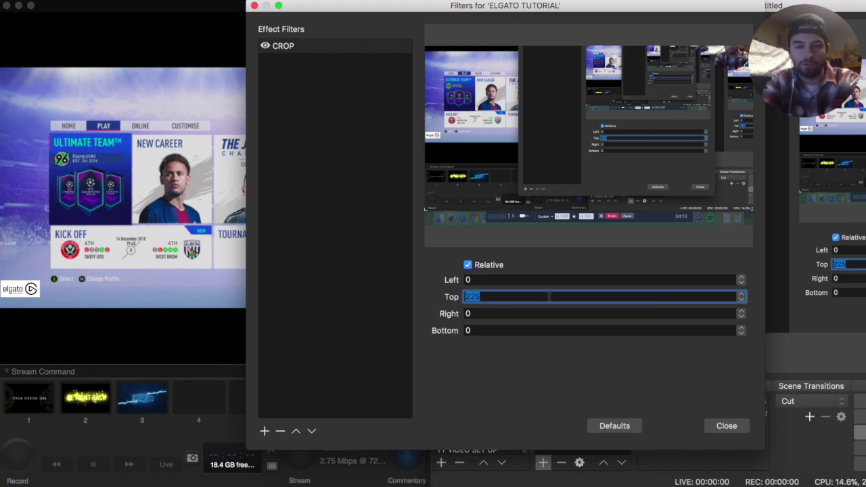
type("250")
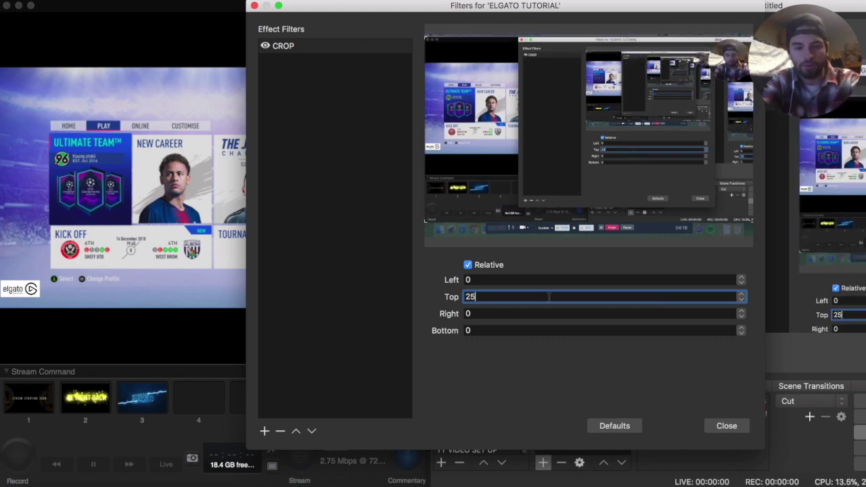
key("BackSpace")
key("BackSpace")
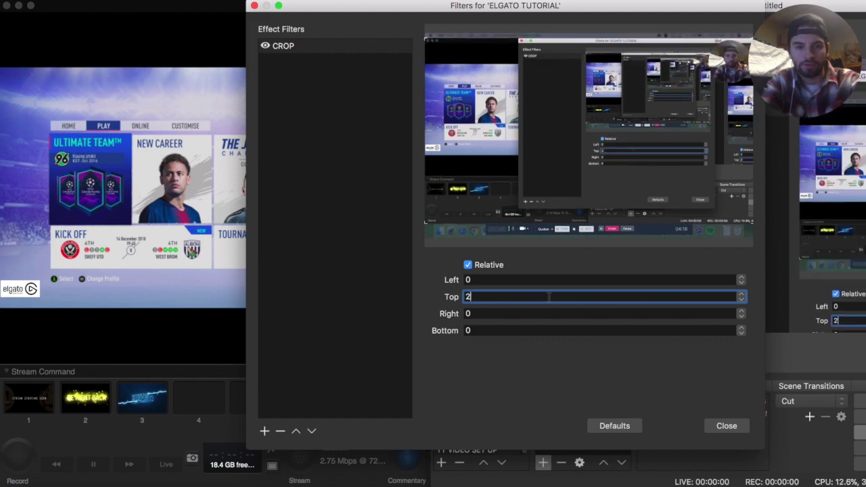
type("75")
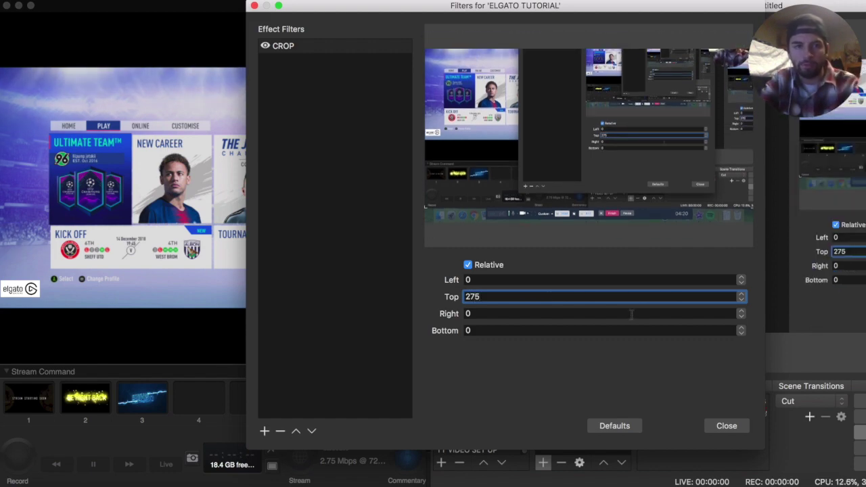
left_click_drag(562, 11, 754, 4)
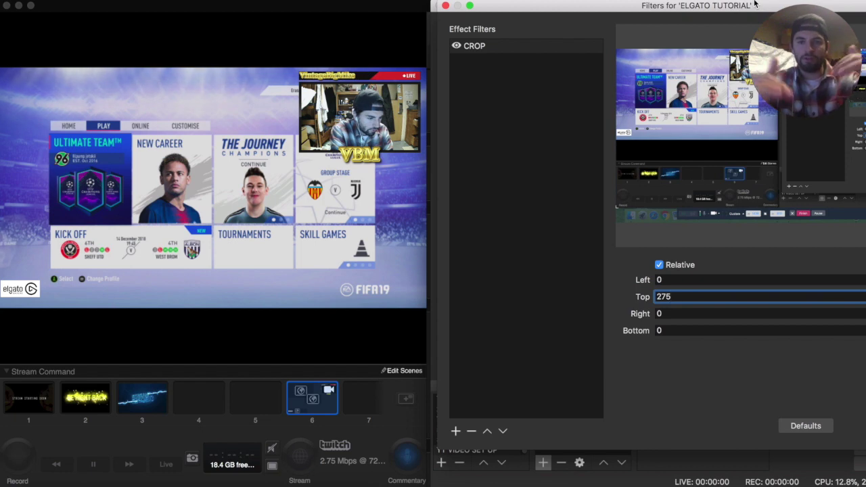
left_click_drag(799, 6, 778, 6)
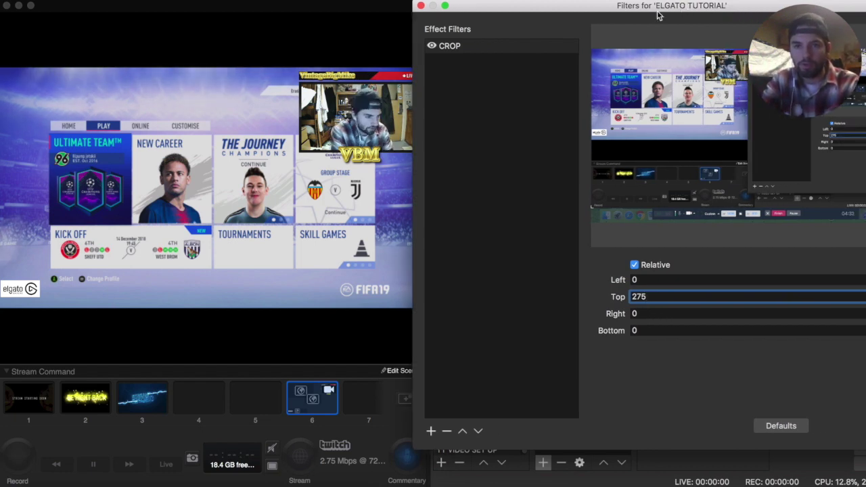
left_click_drag(643, 5, 669, 6)
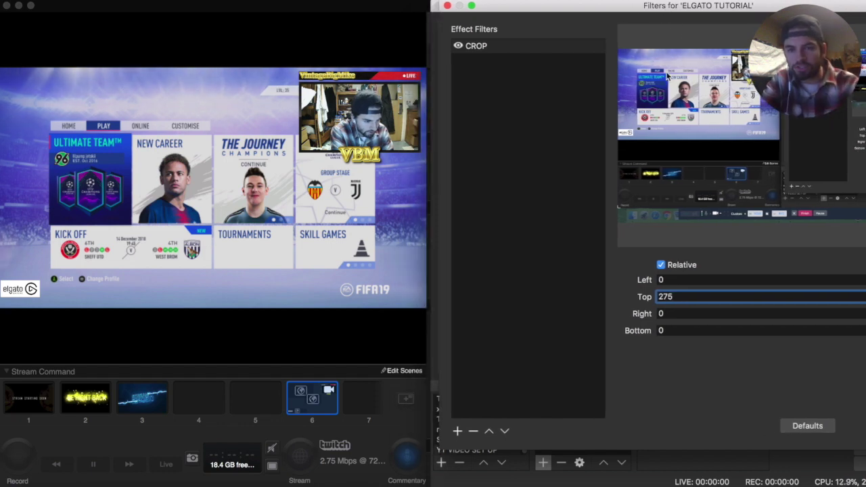
Try several Right crop values (2000, 100, 200, 500) while checking the preview.
left_click(683, 315)
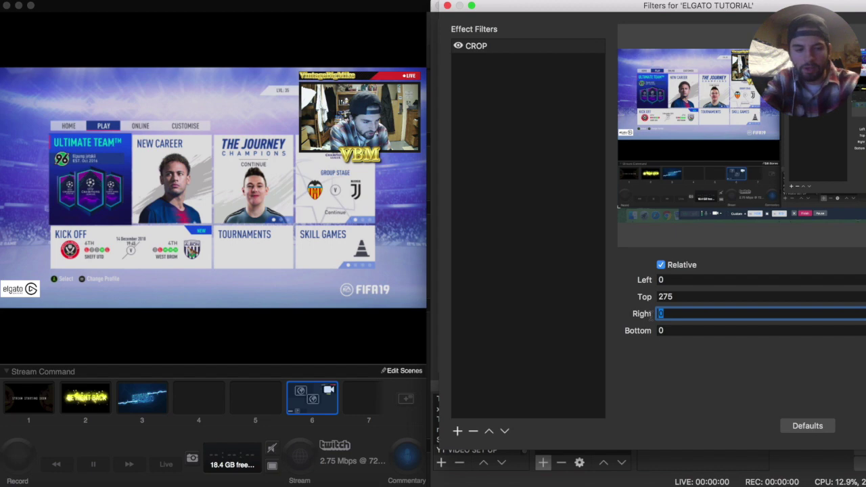
type("20")
type("00")
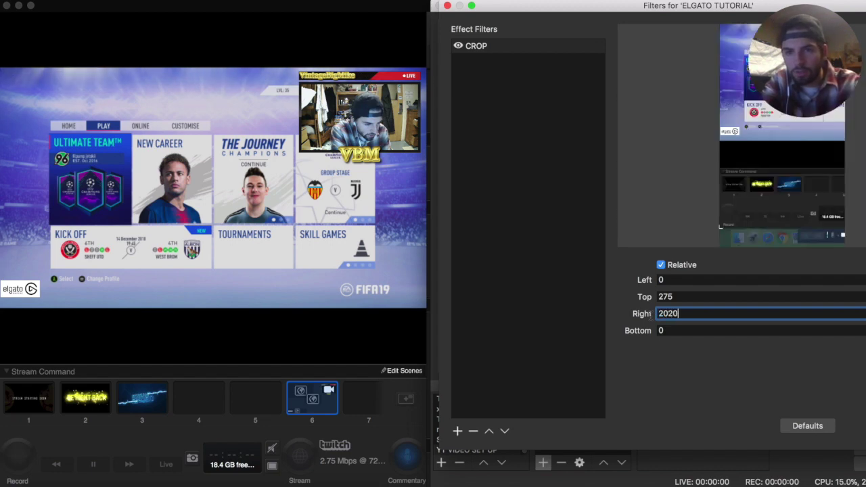
key("BackSpace")
key("BackSpace")
type("2")
key("BackSpace")
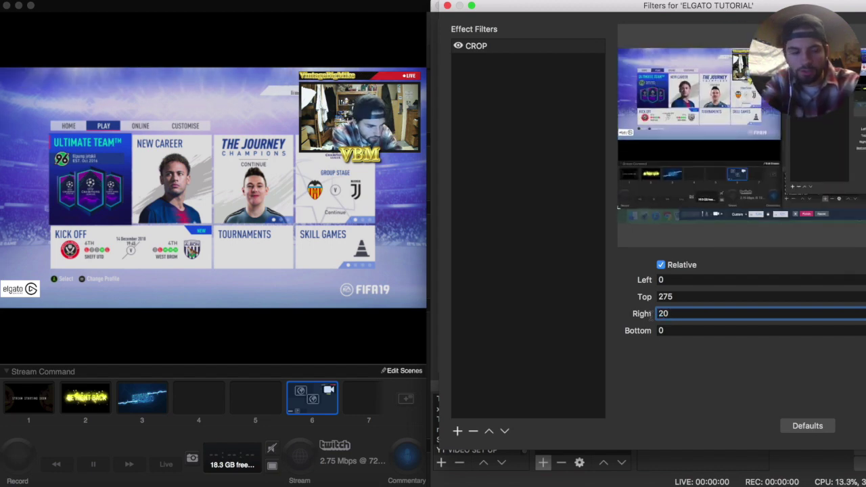
key("BackSpace")
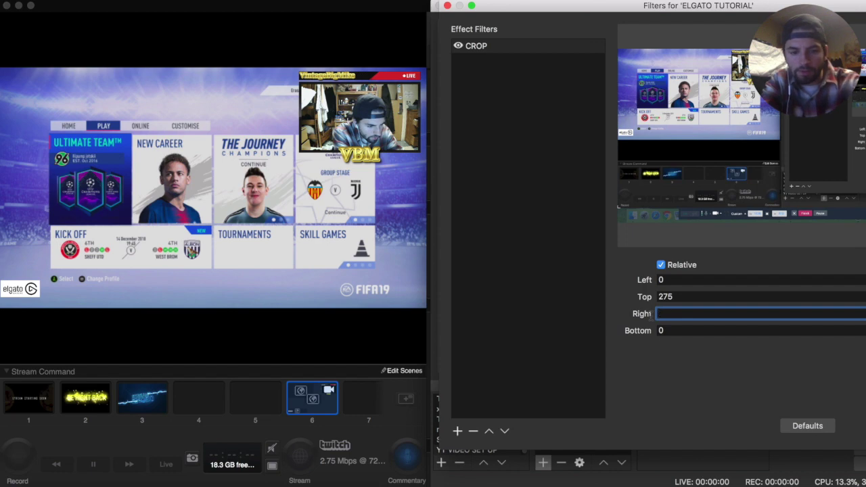
type("100")
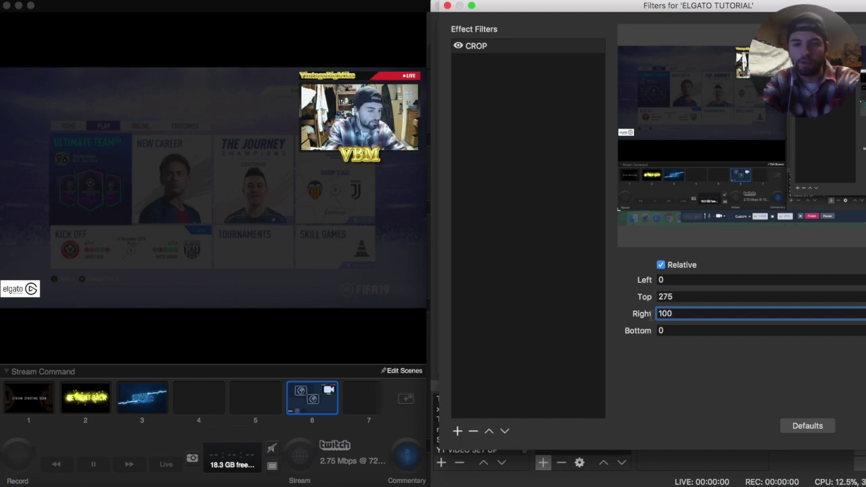
key("BackSpace")
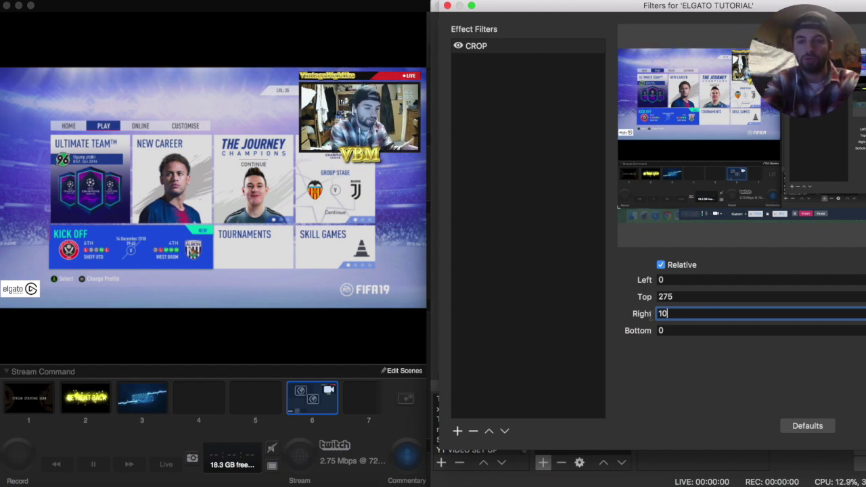
key("BackSpace")
key("BackSpace")
type("200")
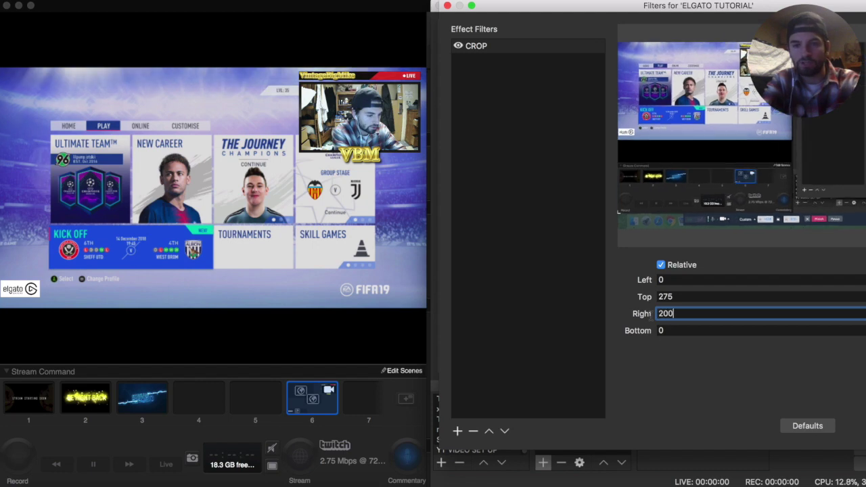
key("BackSpace")
key("BackSpace")
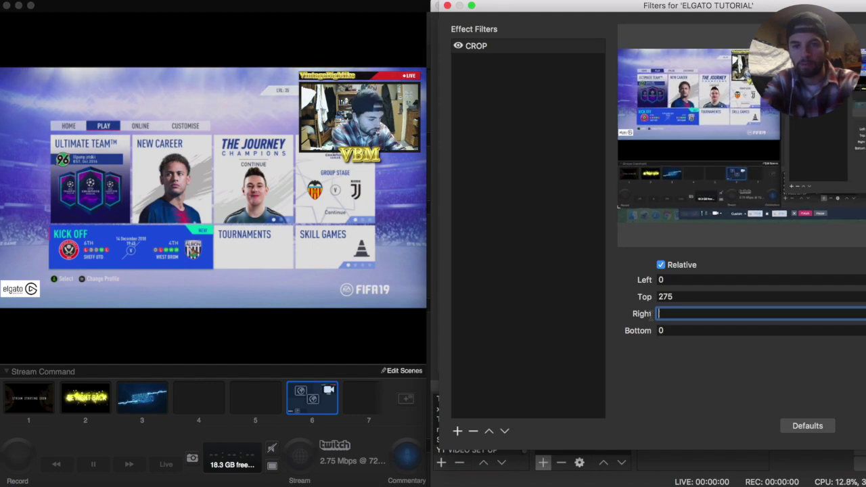
type("500")
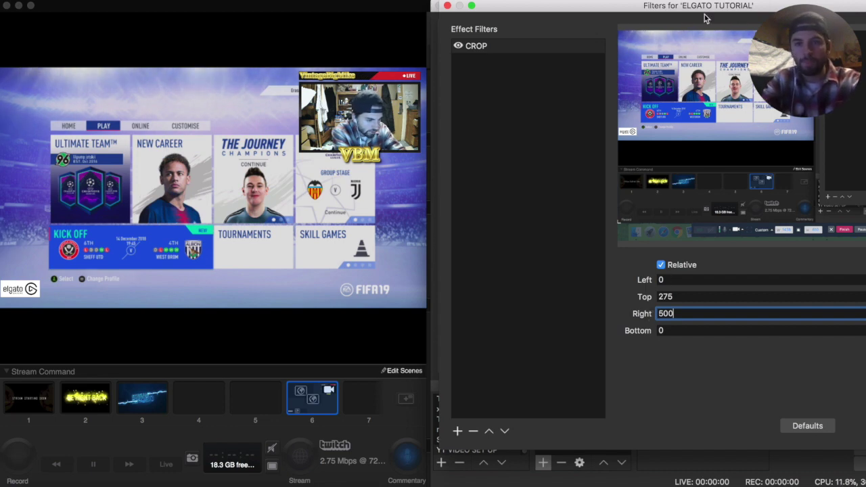
mouse_move(703, 19)
left_mouse_down()
mouse_move(646, 10)
mouse_move(710, 5)
left_mouse_up()
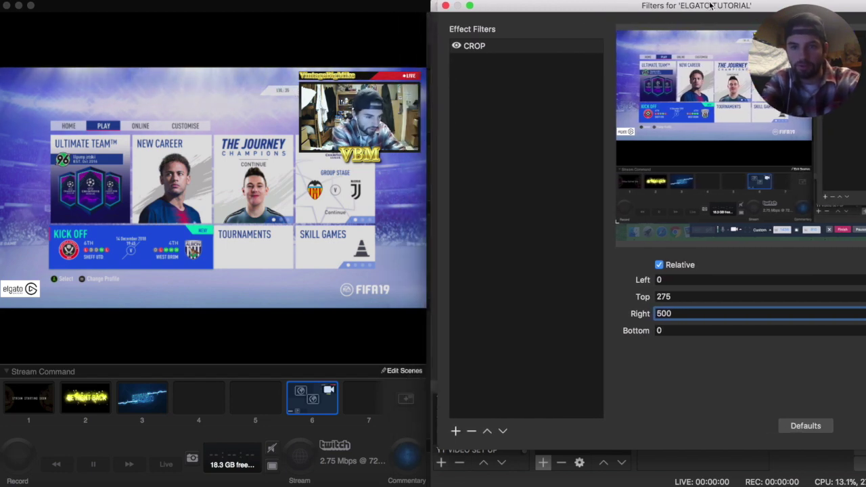
Settle the Right crop at 1200, keeping the Top crop at 275.
key("BackSpace")
key("BackSpace")
type("1")
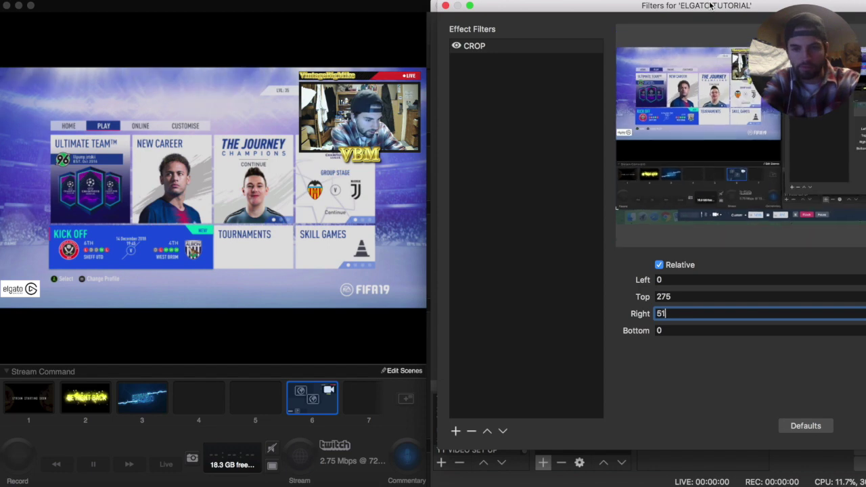
key("BackSpace")
key("BackSpace")
type("10")
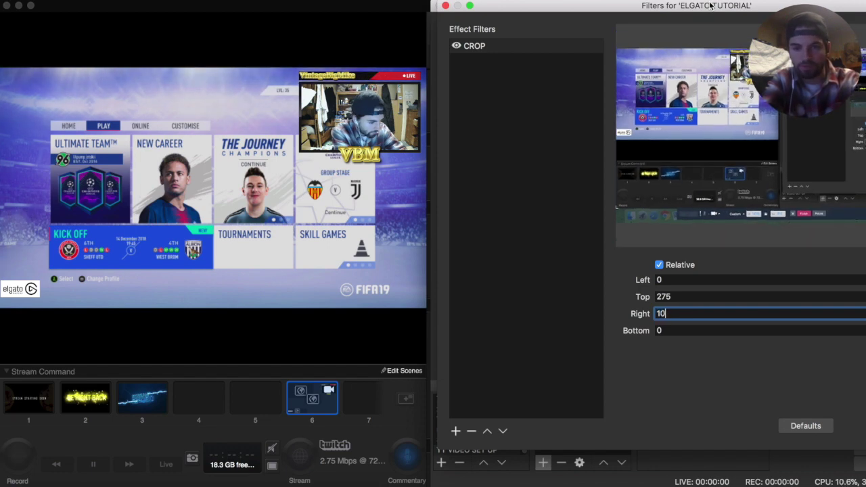
type("00")
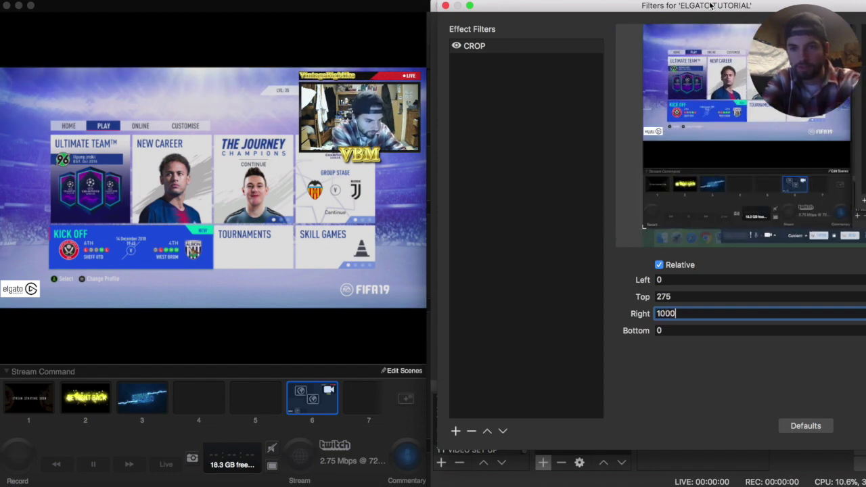
key("BackSpace")
key("BackSpace")
key("BackSpace")
type("1500")
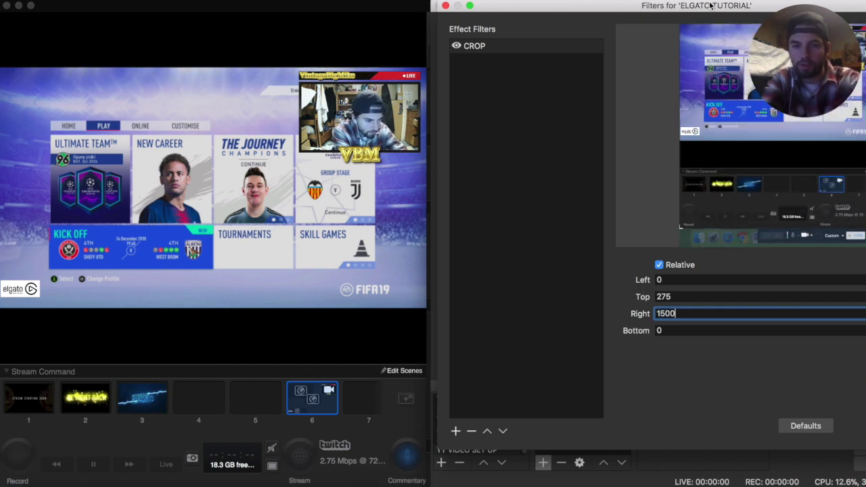
key("BackSpace")
key("BackSpace")
type("300")
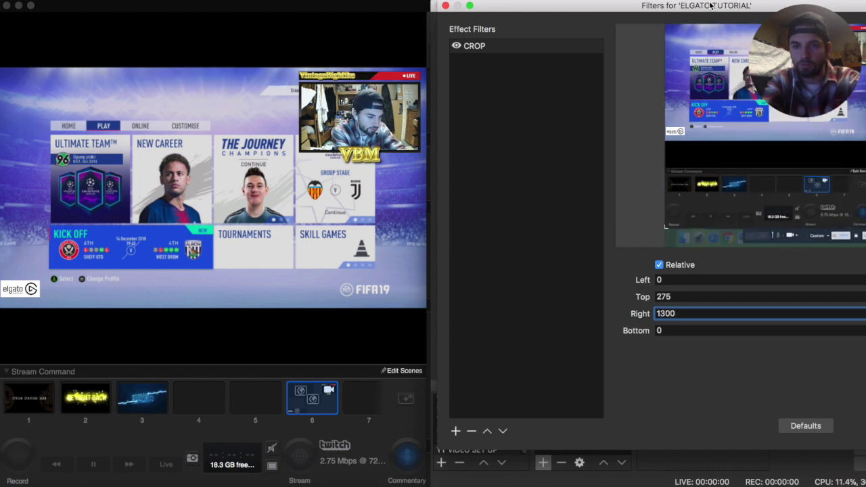
key("BackSpace")
key("BackSpace")
key("BackSpace")
type("200")
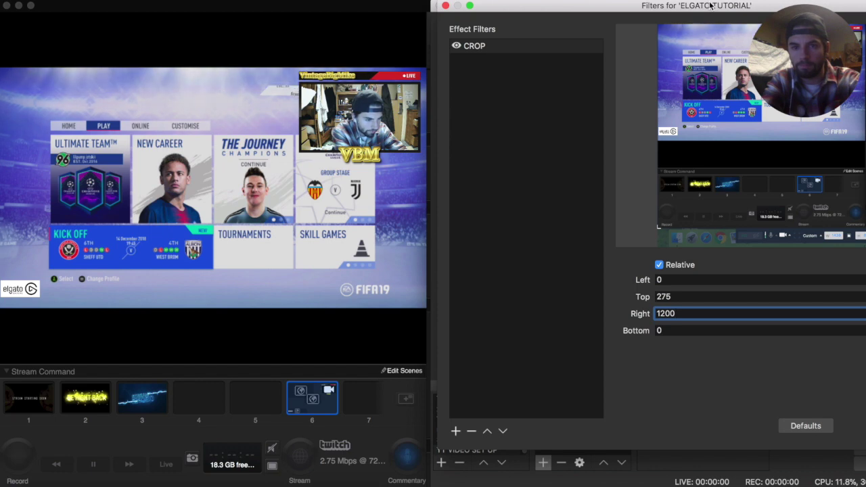
key("BackSpace")
key("BackSpace")
key("BackSpace")
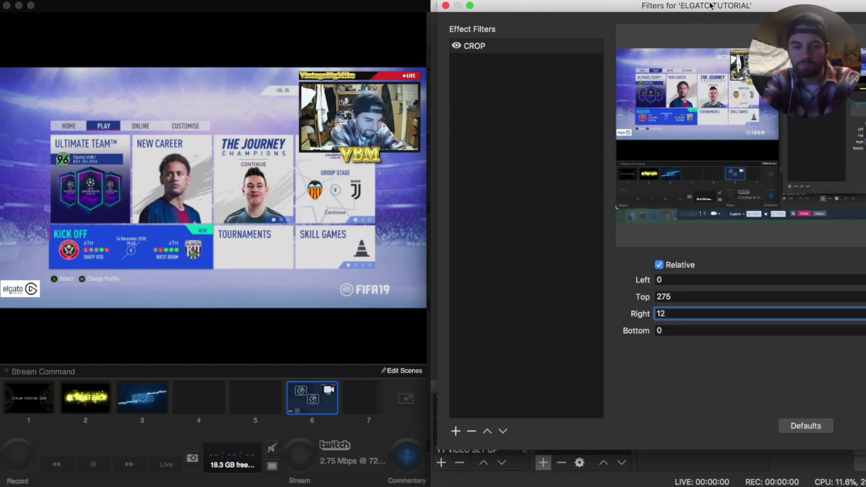
type("1")
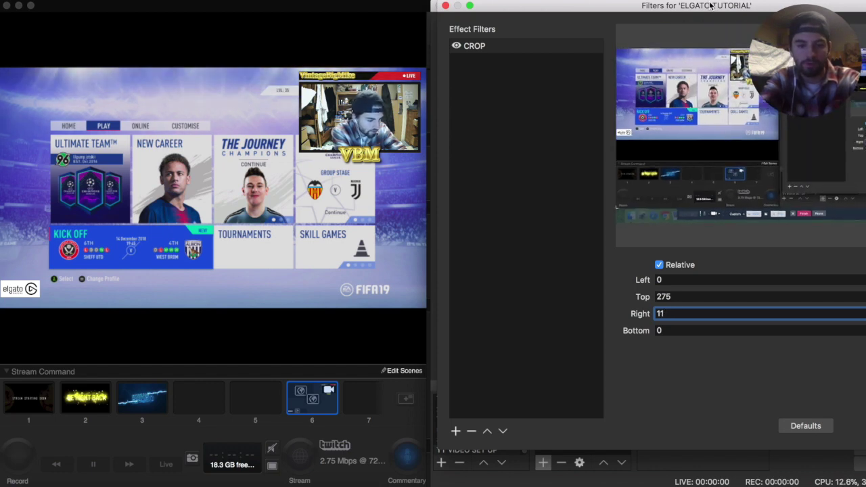
type("75")
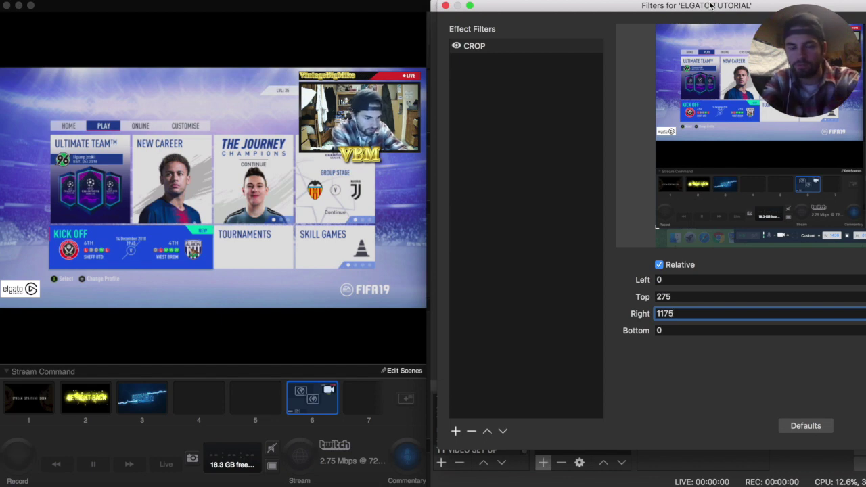
key("BackSpace")
key("BackSpace")
key("BackSpace")
type("200")
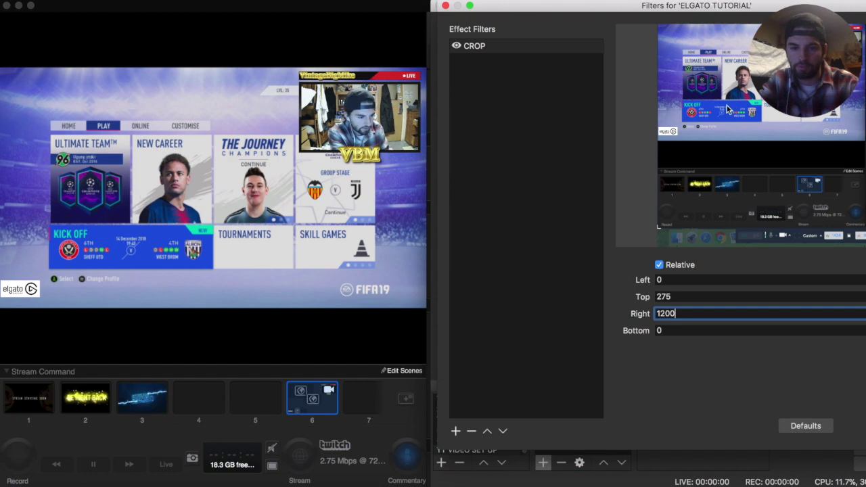
left_click(677, 331)
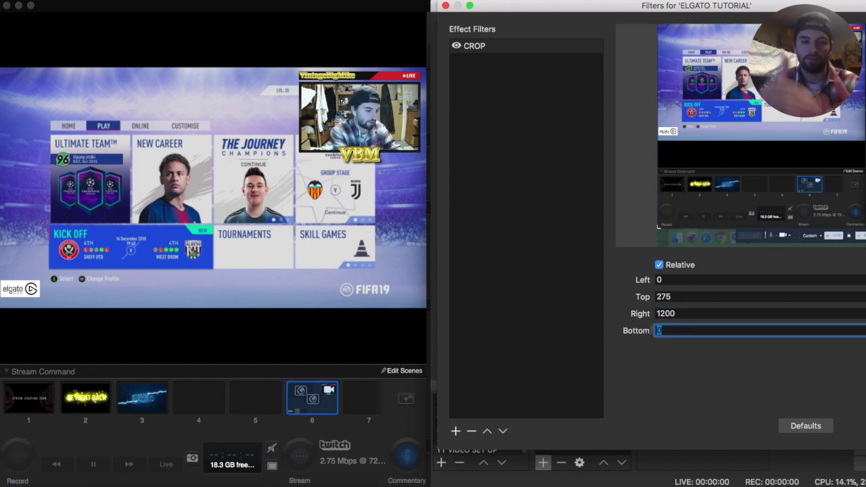
Settle the Bottom crop at 750 after trying 200, 300 and 900, then close the Filters window.
type("200")
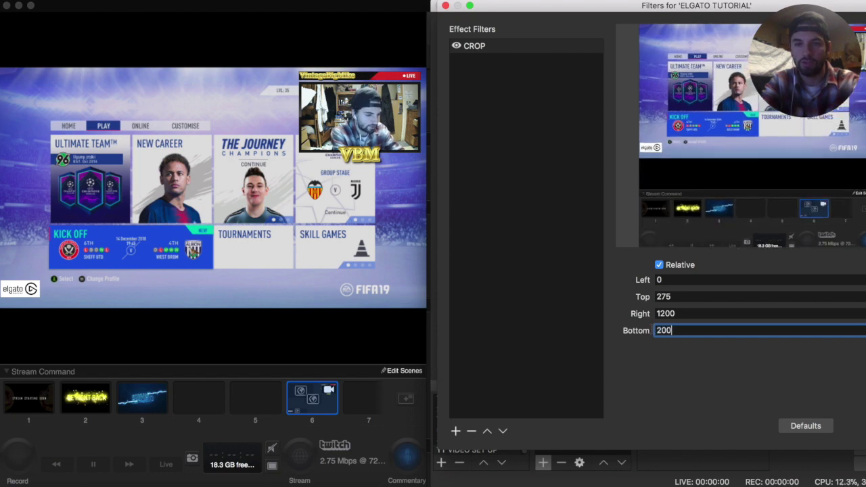
key("BackSpace")
key("BackSpace")
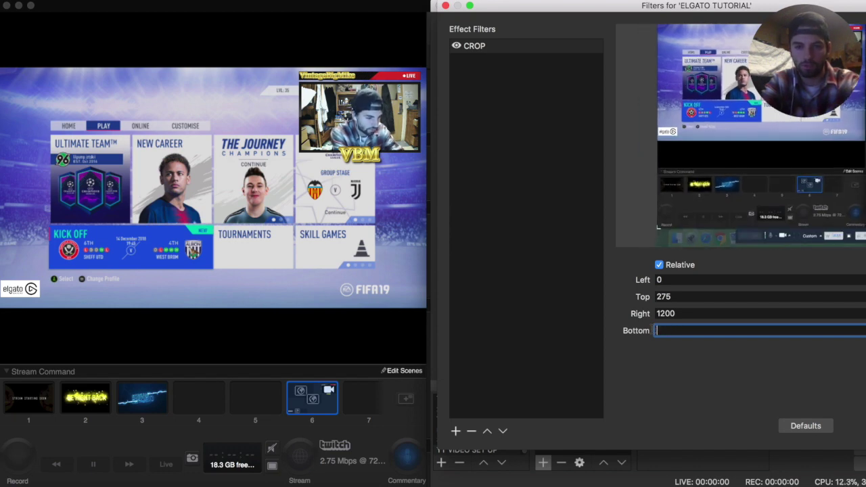
type("3")
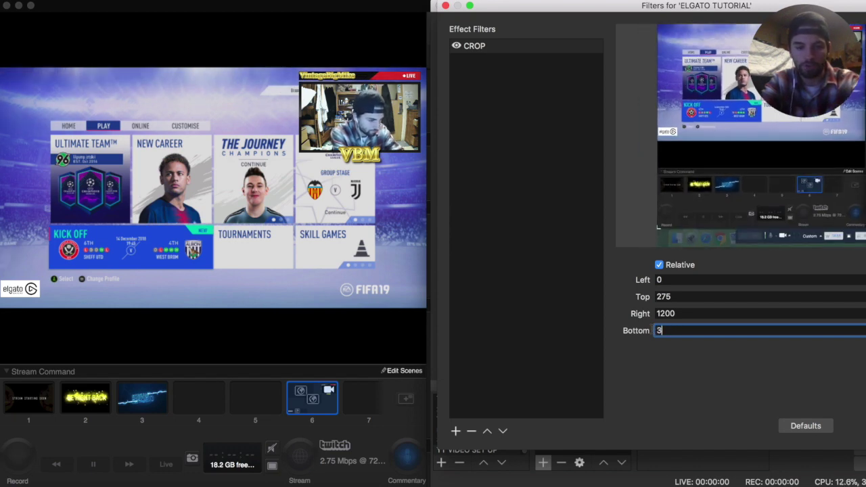
type("00")
key("BackSpace")
key("BackSpace")
type("300")
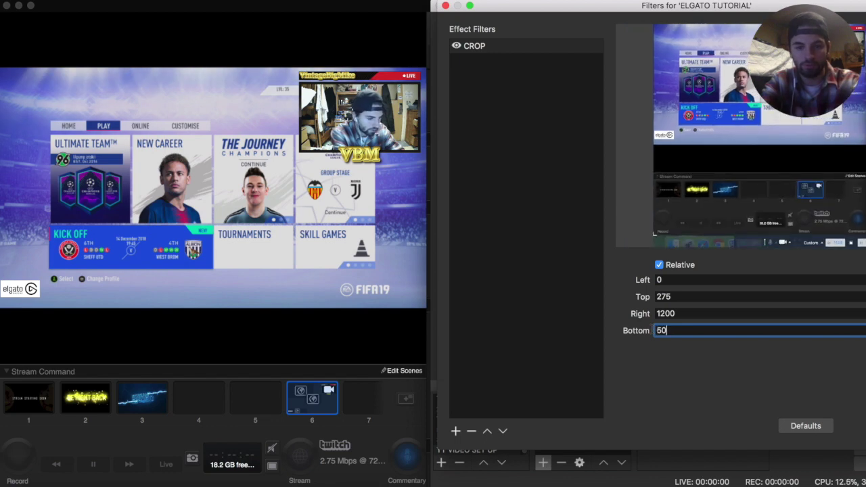
key("BackSpace")
key("BackSpace")
key("BackSpace")
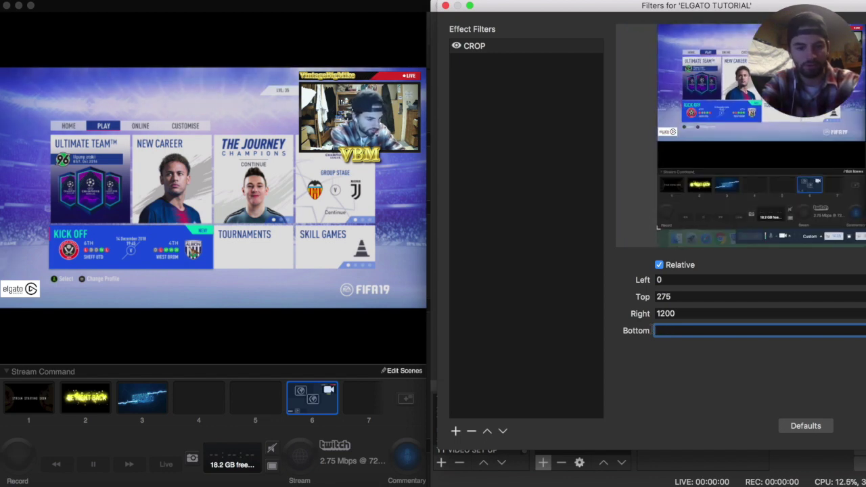
type("900")
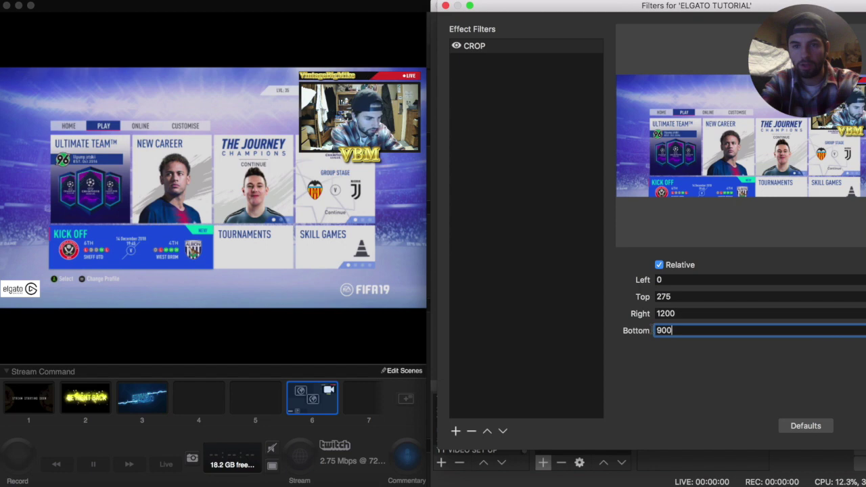
key("BackSpace")
key("BackSpace")
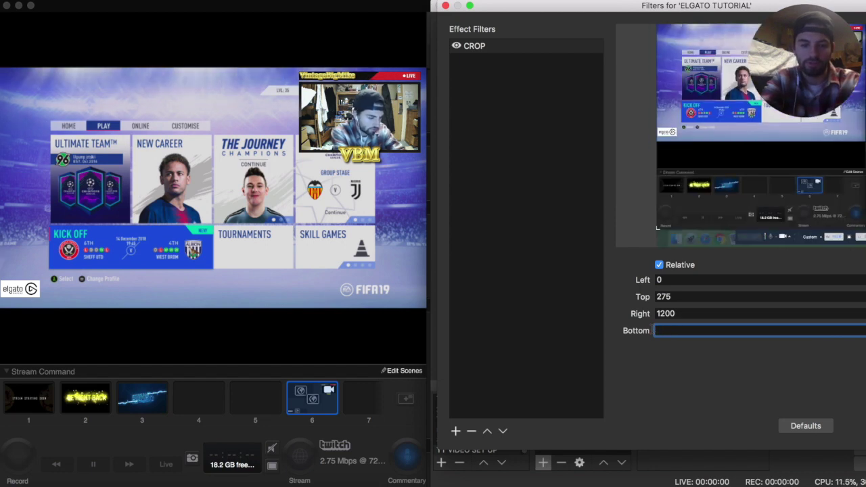
type("750")
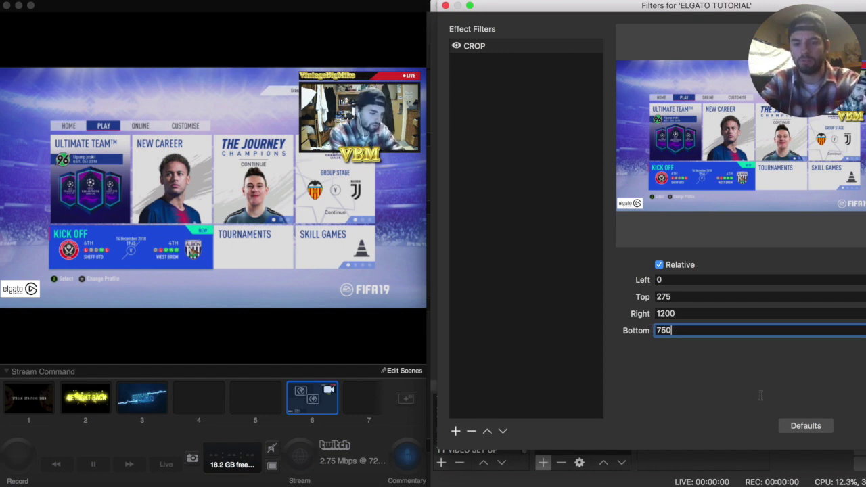
key("Escape")
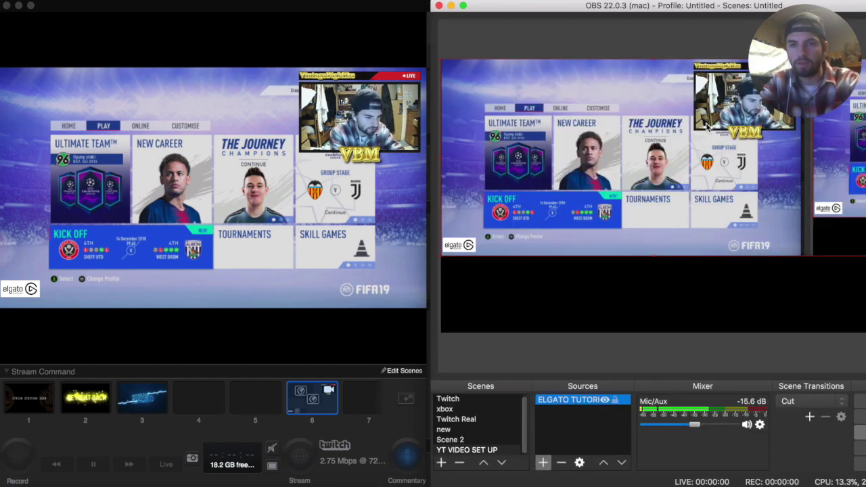
Drag the cropped game feed's bottom-right handle so it fills the canvas width.
mouse_move(644, 19)
left_mouse_down()
mouse_move(623, 17)
mouse_move(644, 15)
mouse_move(634, 5)
left_mouse_up()
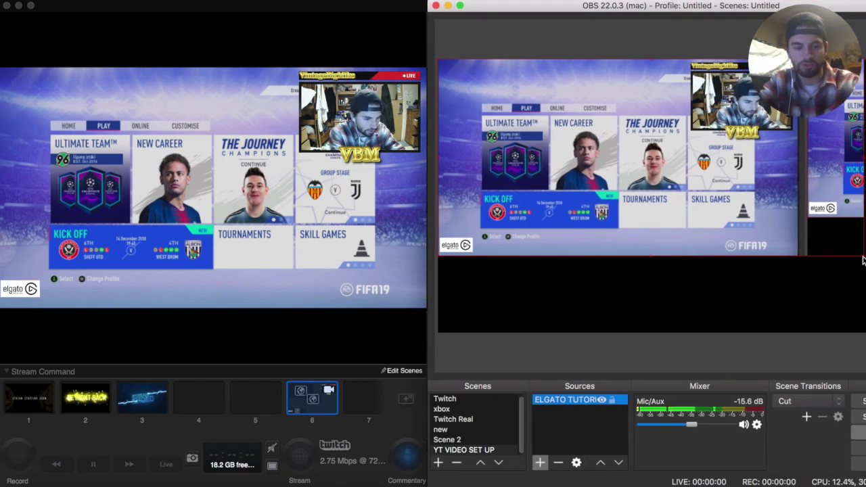
left_click_drag(862, 260, 861, 299)
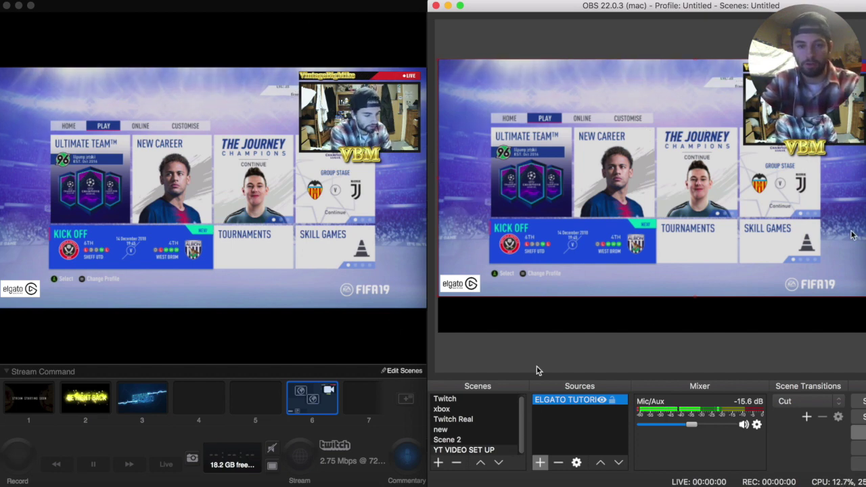
Add an Audio Input Capture source named 'test' using the Default device.
left_click(541, 463)
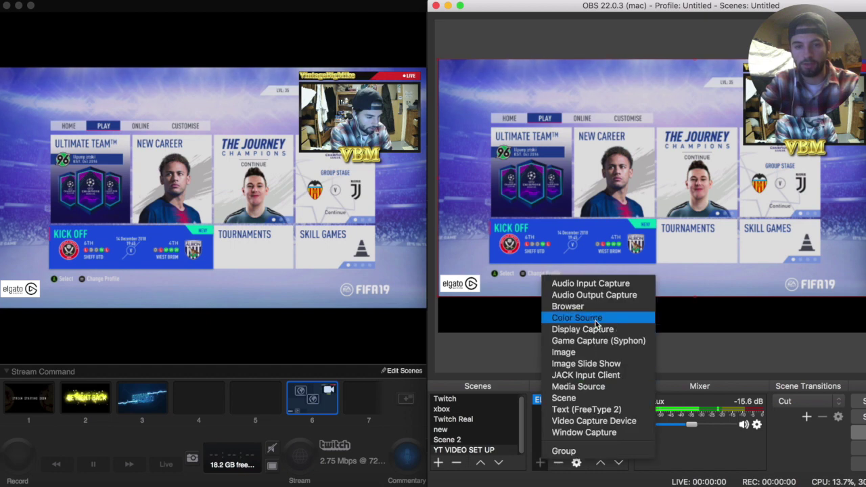
left_click(590, 283)
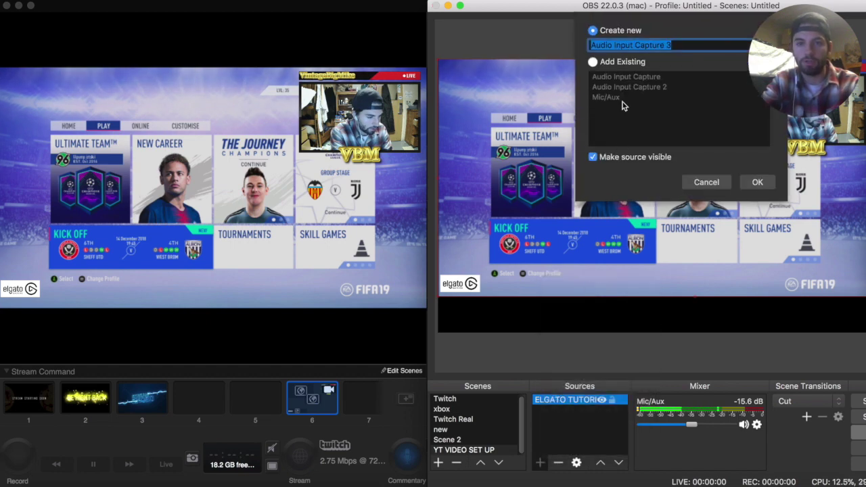
type("tes")
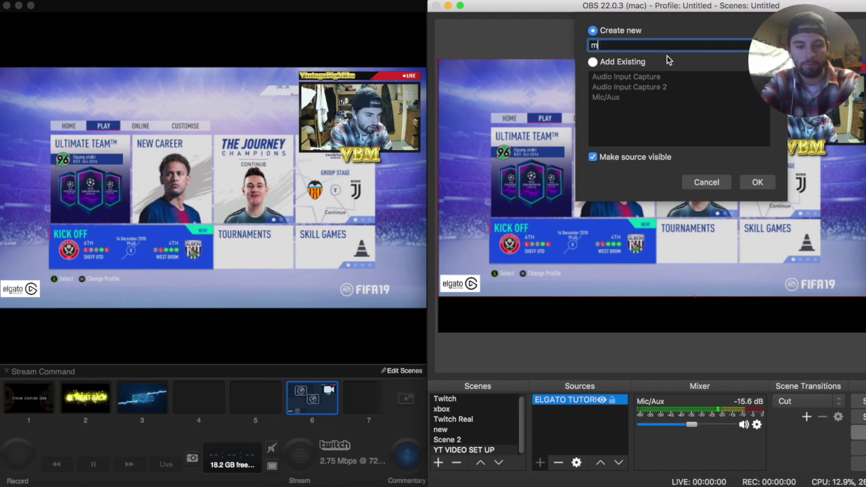
type("t")
key("Return")
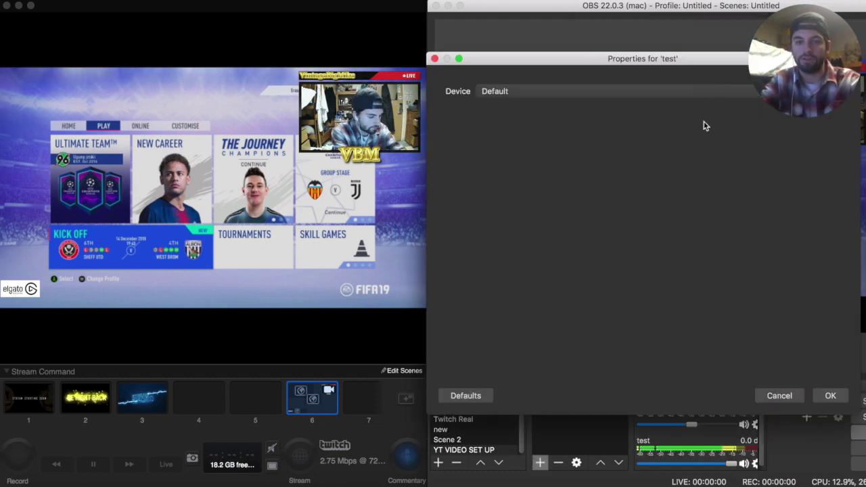
left_click(534, 93)
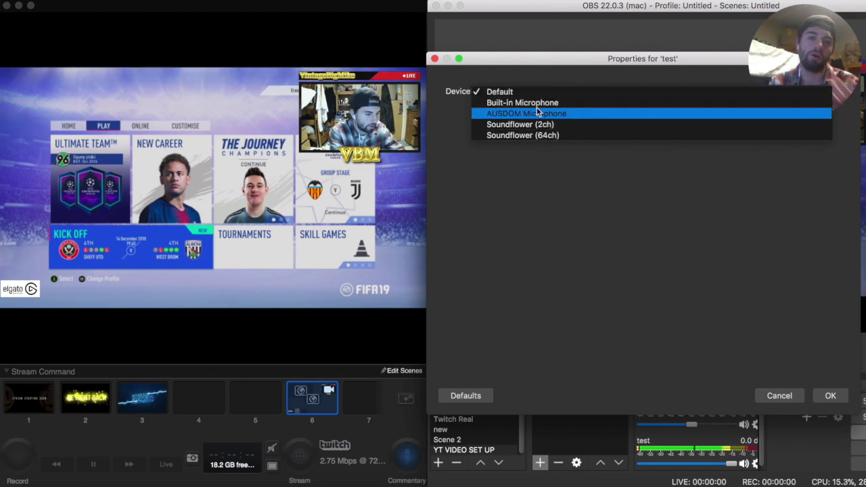
left_click(435, 59)
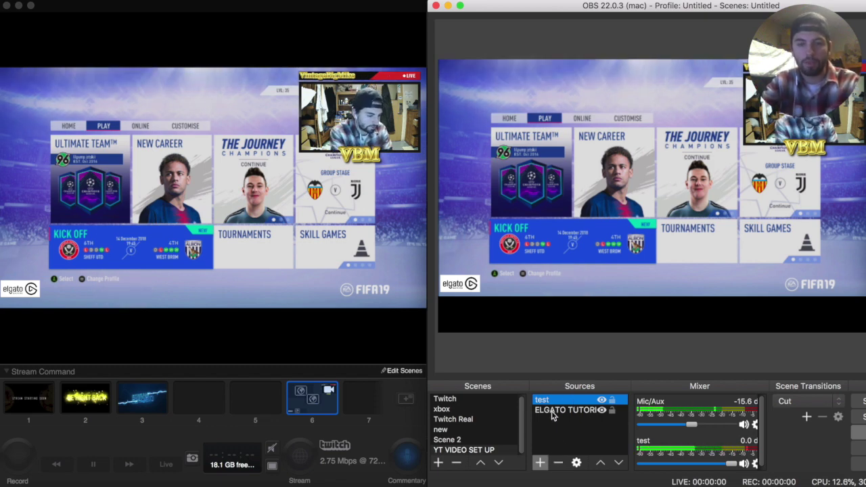
Add a Video Capture Device source named 'testing' using the FaceTime HD Camera.
left_click(539, 462)
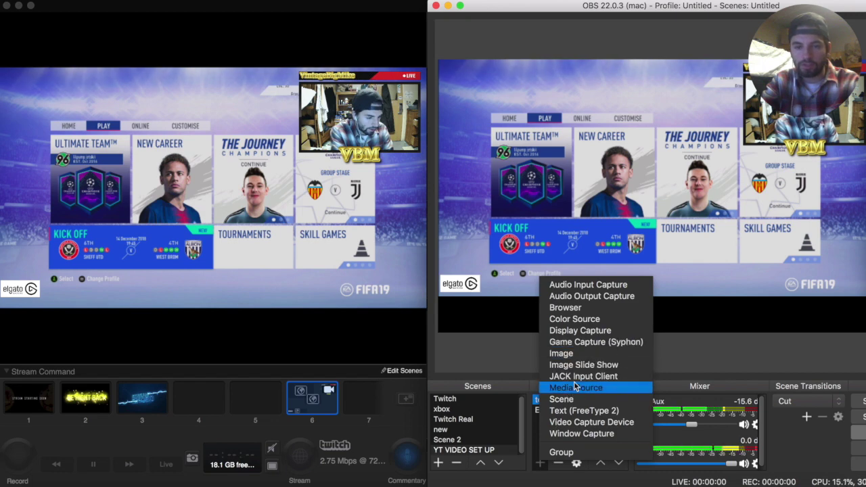
left_click(578, 422)
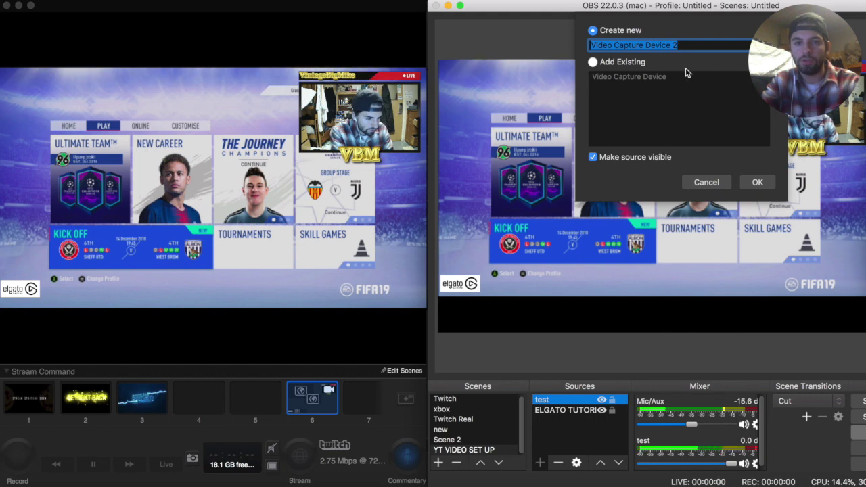
type("testing")
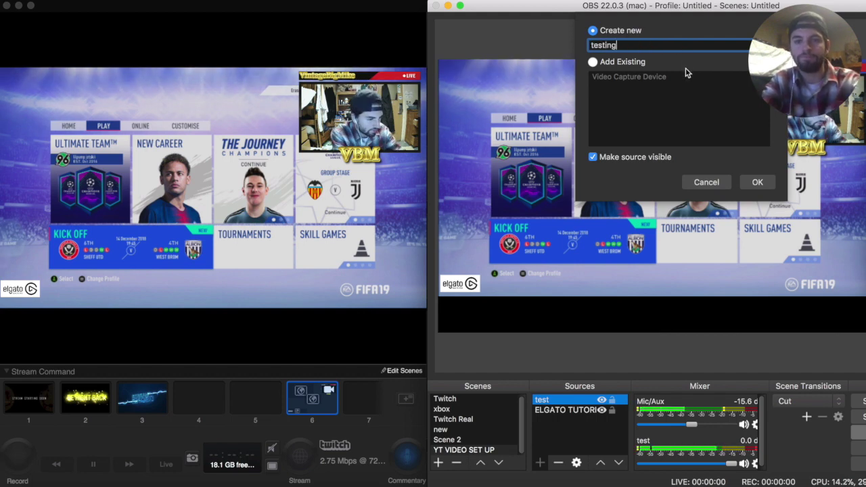
key("Return")
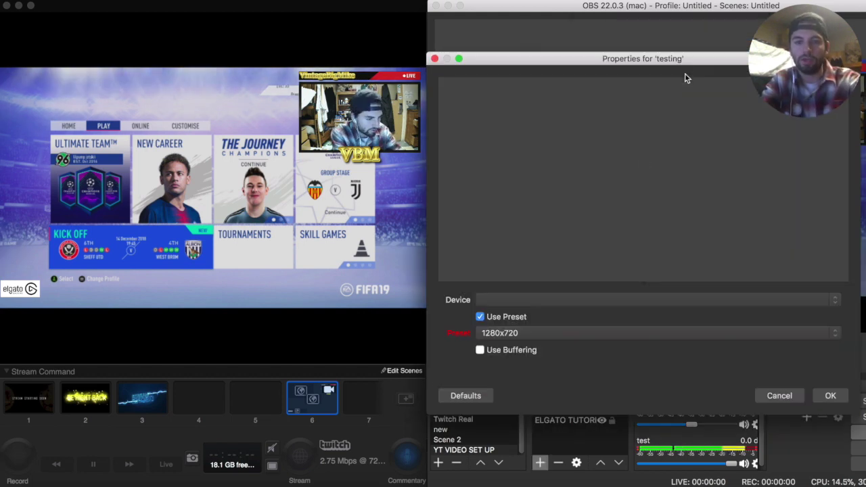
left_click(543, 299)
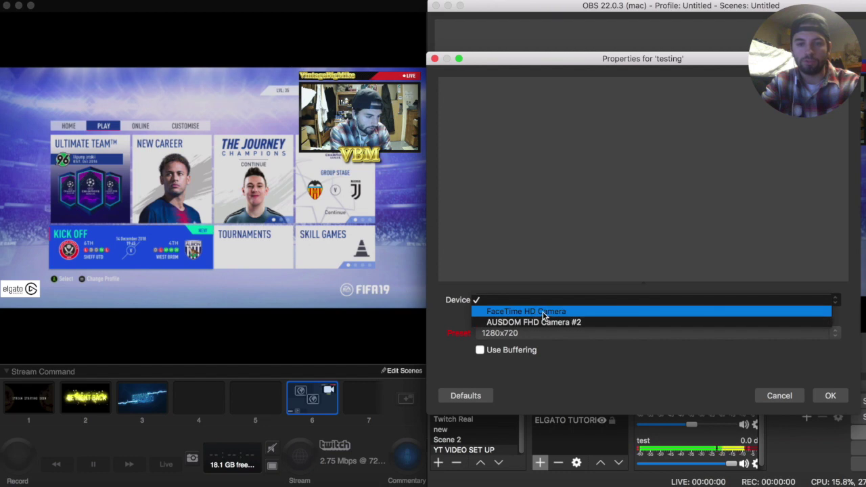
left_click(542, 313)
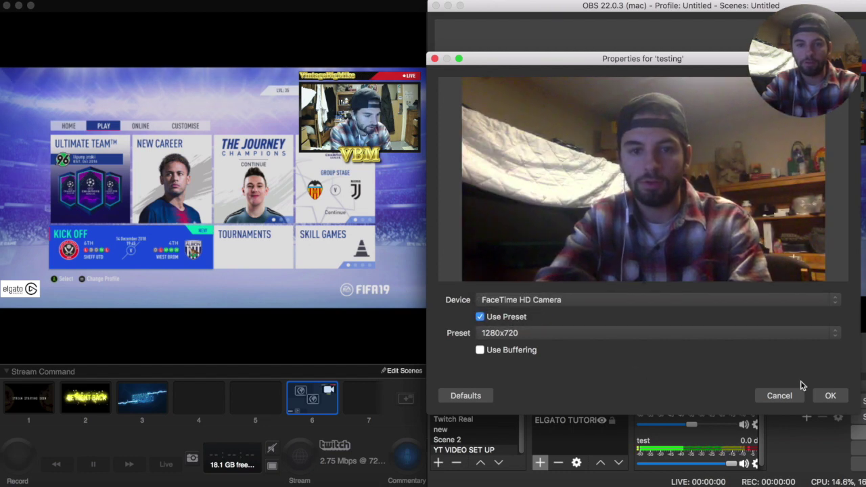
left_click(830, 396)
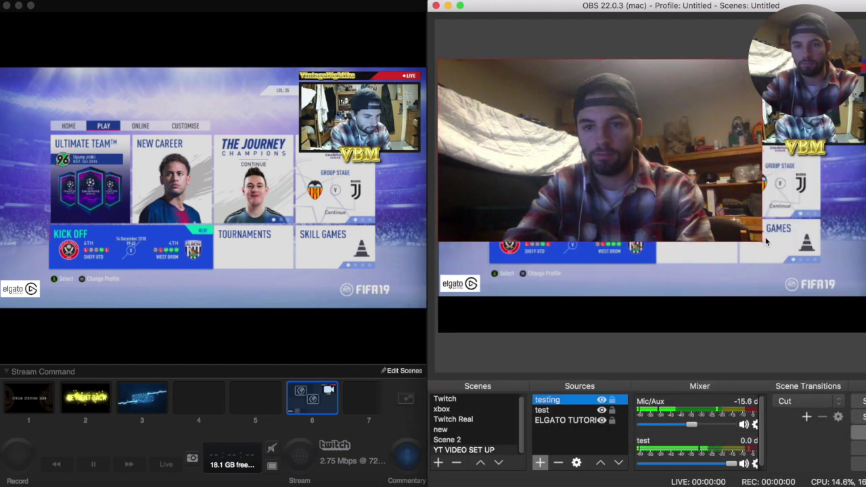
Shrink the testing webcam, place it near the top centre of the Elgato feed, and order it below 'test' in Sources.
left_click_drag(765, 237, 551, 115)
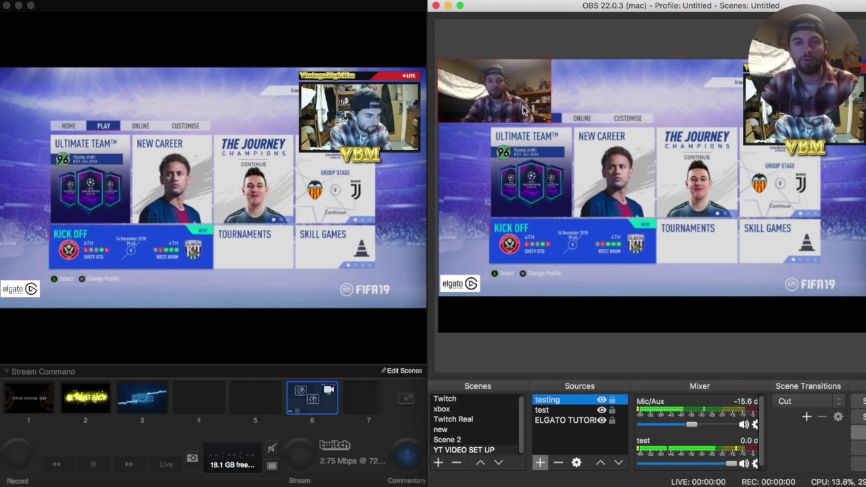
left_click_drag(512, 96, 823, 91)
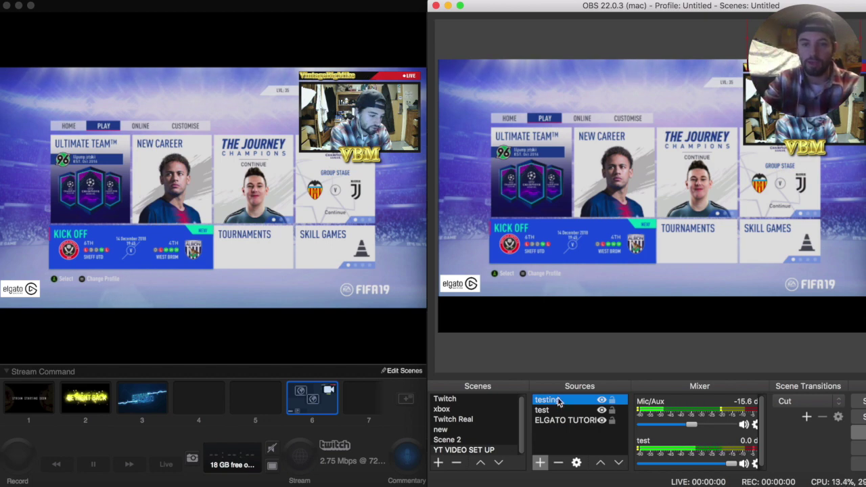
left_click_drag(742, 31, 549, 86)
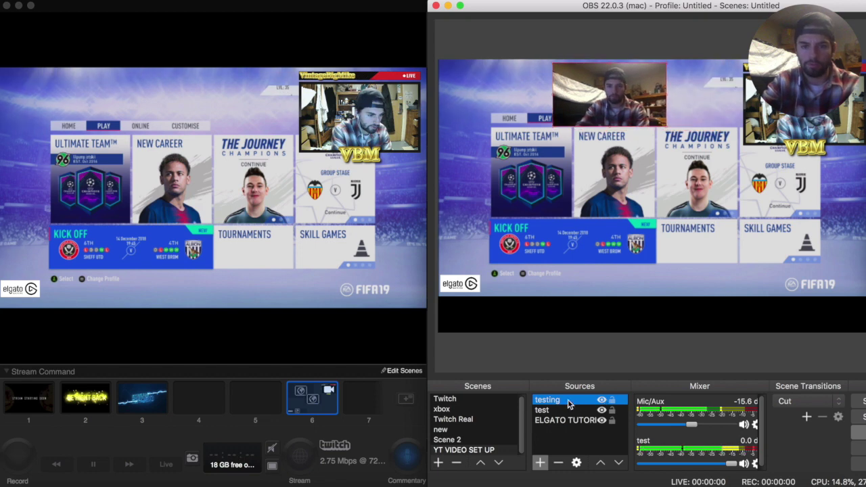
mouse_move(572, 401)
left_mouse_down()
mouse_move(568, 430)
mouse_move(568, 410)
left_mouse_up()
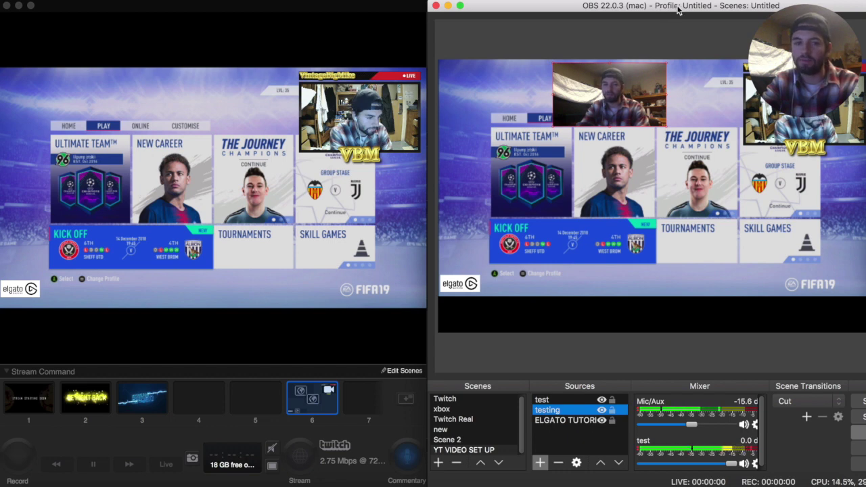
left_click_drag(679, 9, 607, 8)
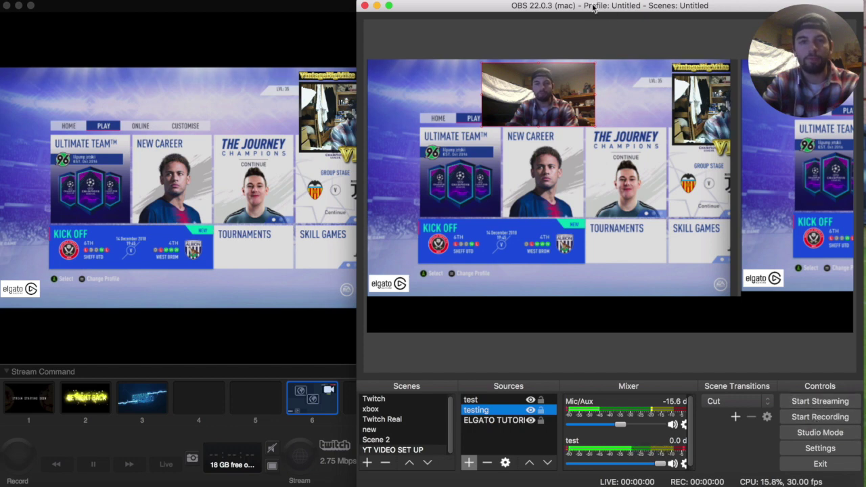
left_click_drag(592, 7, 664, 7)
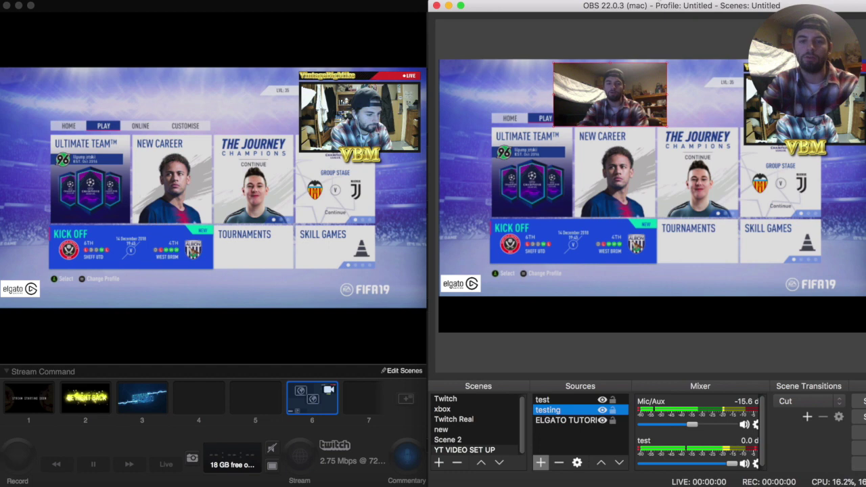